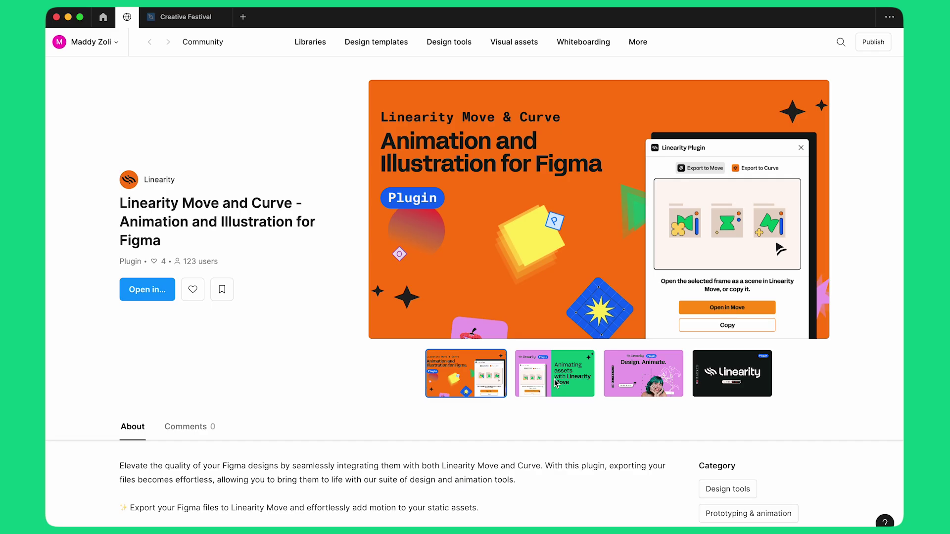
View the Linearity Move and Curve plugin's second, third and fourth preview images
{"action": "left_click", "coordinate": [554, 378]}
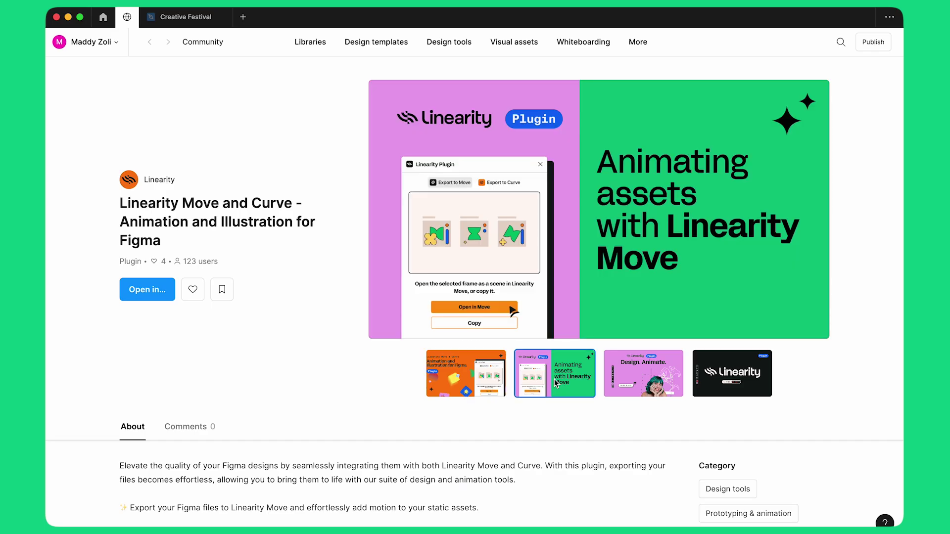
{"action": "left_click", "coordinate": [629, 381]}
{"action": "left_click", "coordinate": [720, 386]}
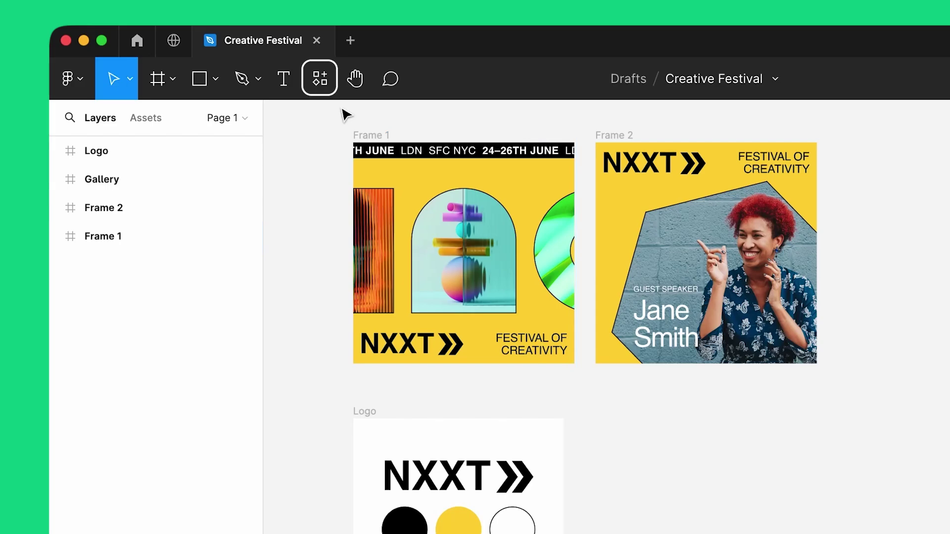
Search plugins for 'Linearity' and run the Linearity Move and Curve plugin
{"action": "left_click", "coordinate": [323, 81]}
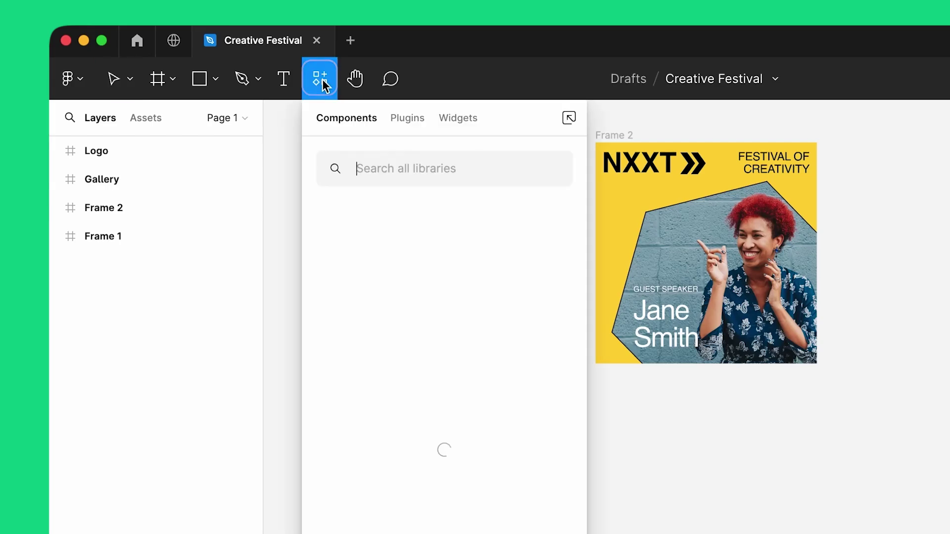
{"action": "left_click", "coordinate": [410, 117]}
{"action": "type", "text": "Linearity"}
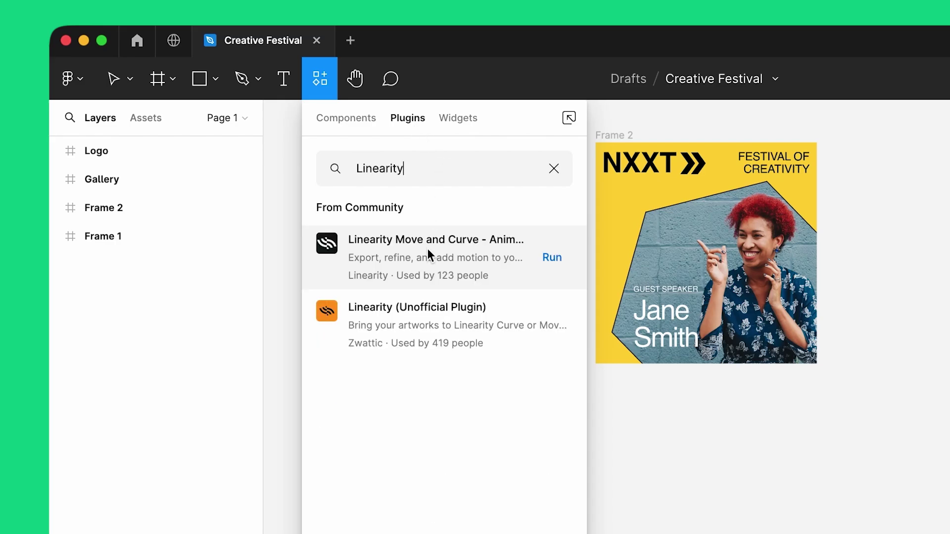
{"action": "left_click", "coordinate": [500, 255]}
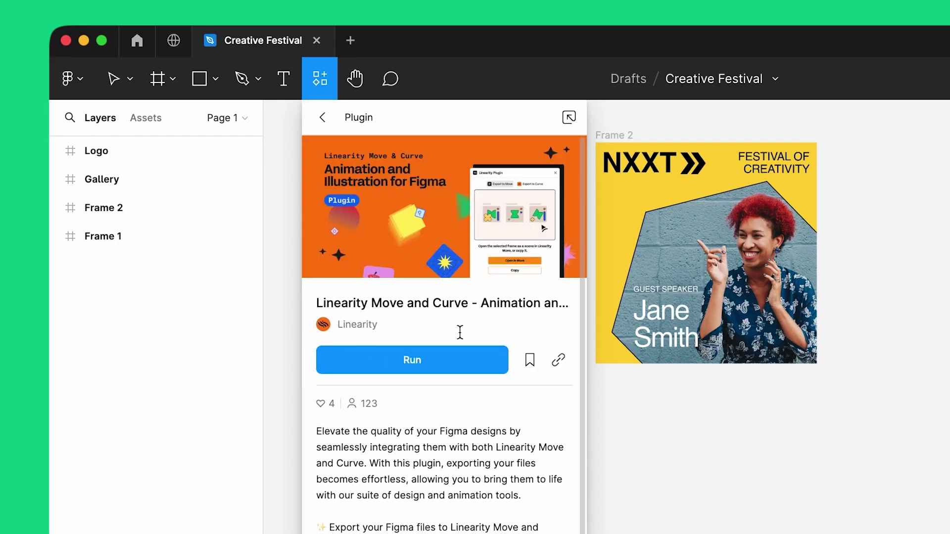
{"action": "left_click", "coordinate": [443, 361]}
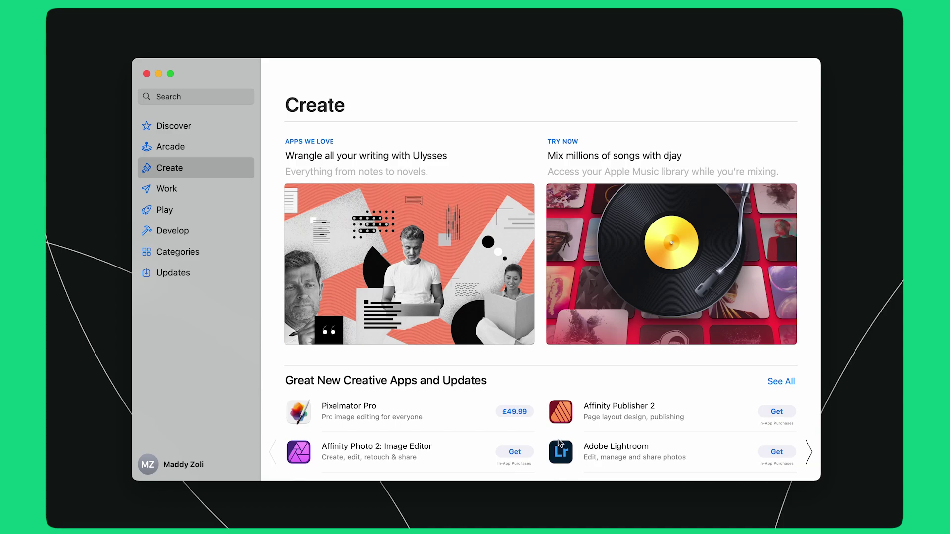
Search the App Store for 'Linearity', then send Frame 2 from Figma to Linearity Curve
{"action": "left_click", "coordinate": [208, 97]}
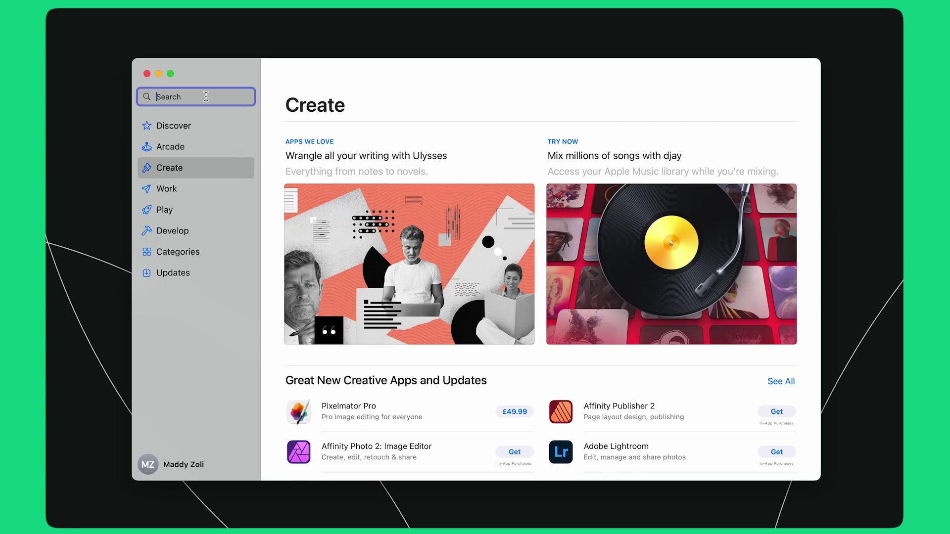
{"action": "type", "text": "Linearity"}
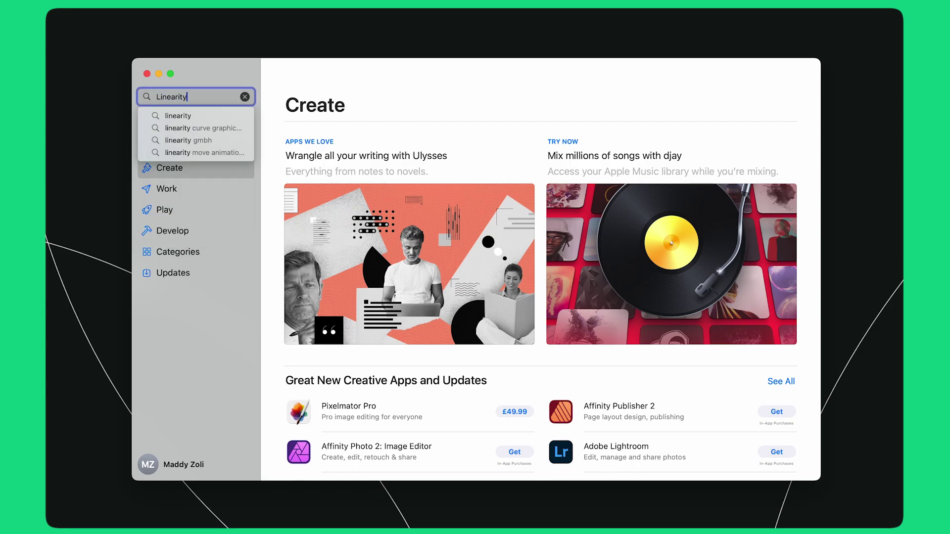
{"action": "key", "text": "Return"}
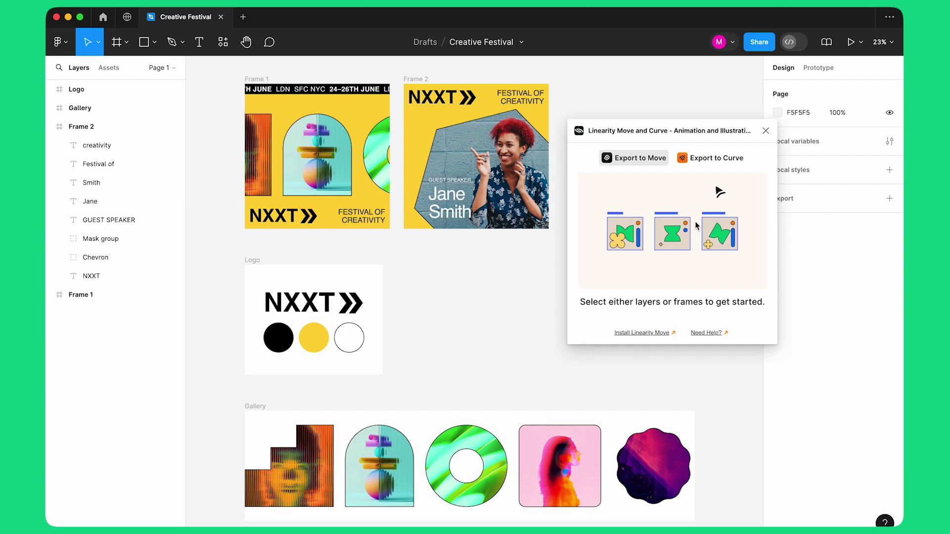
{"action": "left_click", "coordinate": [424, 79]}
{"action": "left_click", "coordinate": [660, 339]}
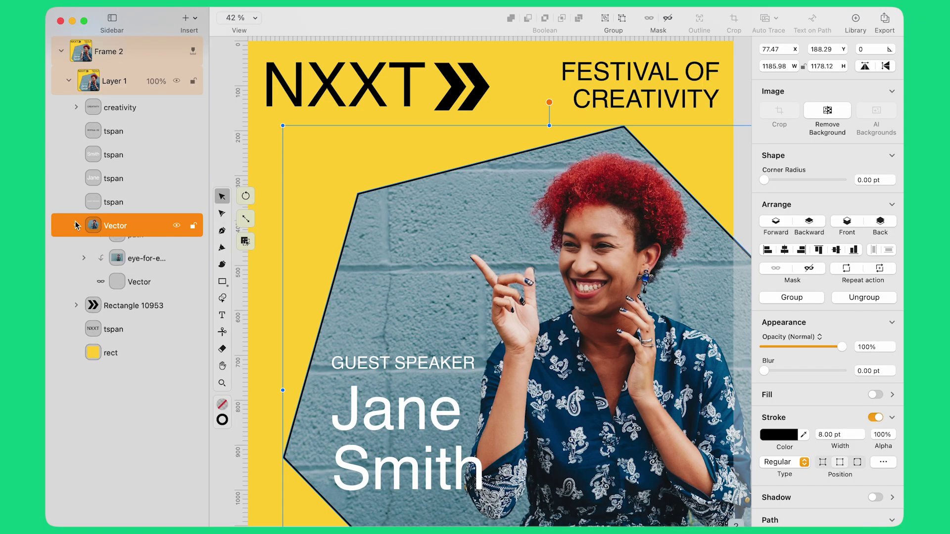
Remove the speaker photo's background and apply the fourth generated Plants AI background
{"action": "left_click", "coordinate": [686, 218]}
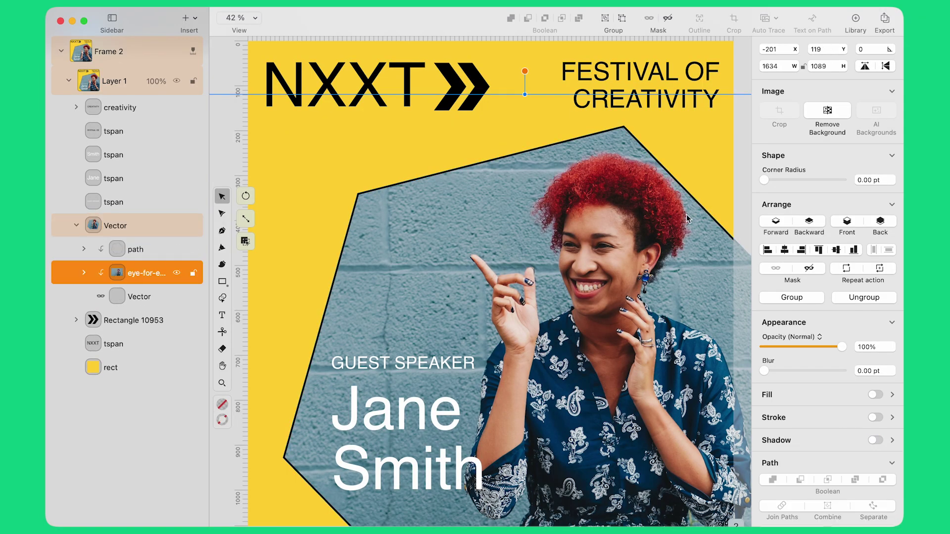
{"action": "left_click", "coordinate": [825, 108]}
{"action": "left_click", "coordinate": [876, 111]}
{"action": "left_click", "coordinate": [800, 262]}
{"action": "left_click", "coordinate": [866, 490]}
{"action": "scroll", "coordinate": [852, 434], "scroll_direction": "down", "scroll_amount": 3}
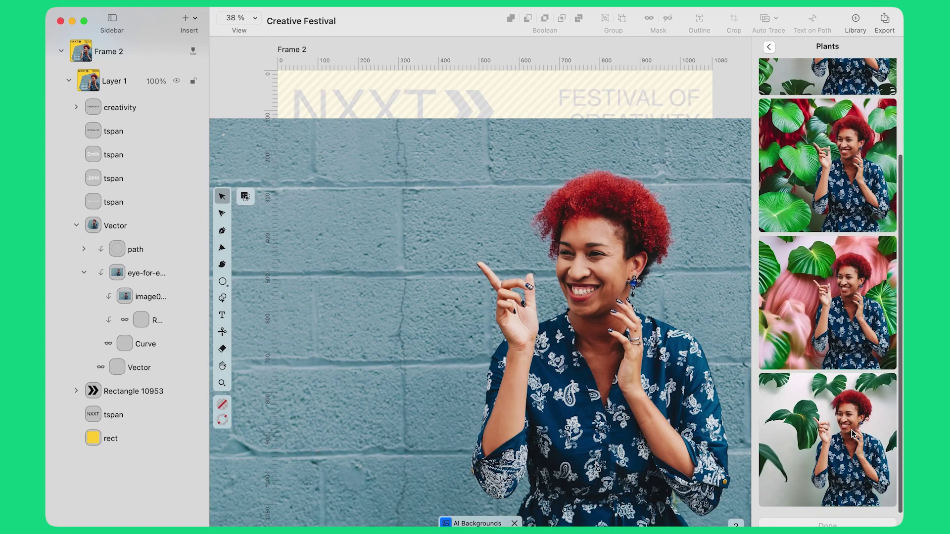
{"action": "left_click", "coordinate": [852, 434]}
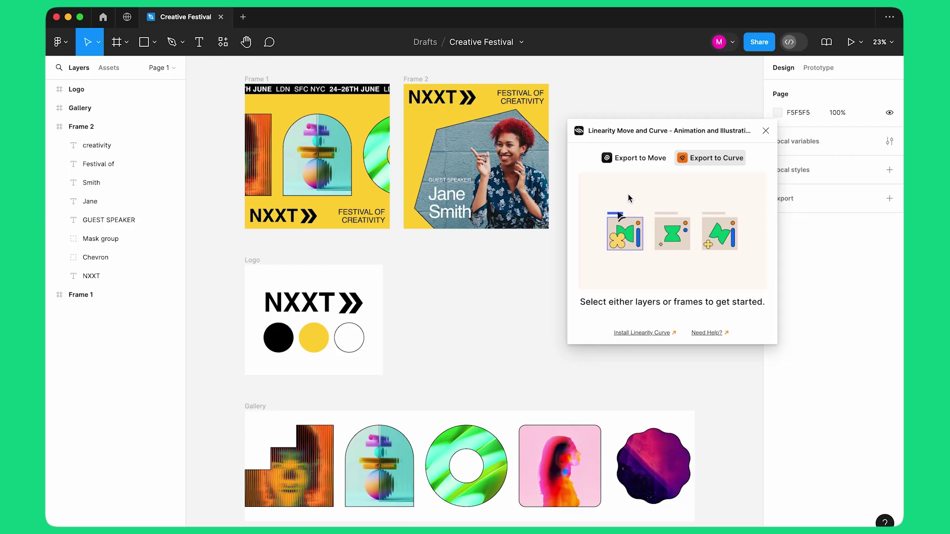
Export Frame 2 from Figma to Linearity Move
{"action": "left_click", "coordinate": [424, 81]}
{"action": "left_click", "coordinate": [425, 80]}
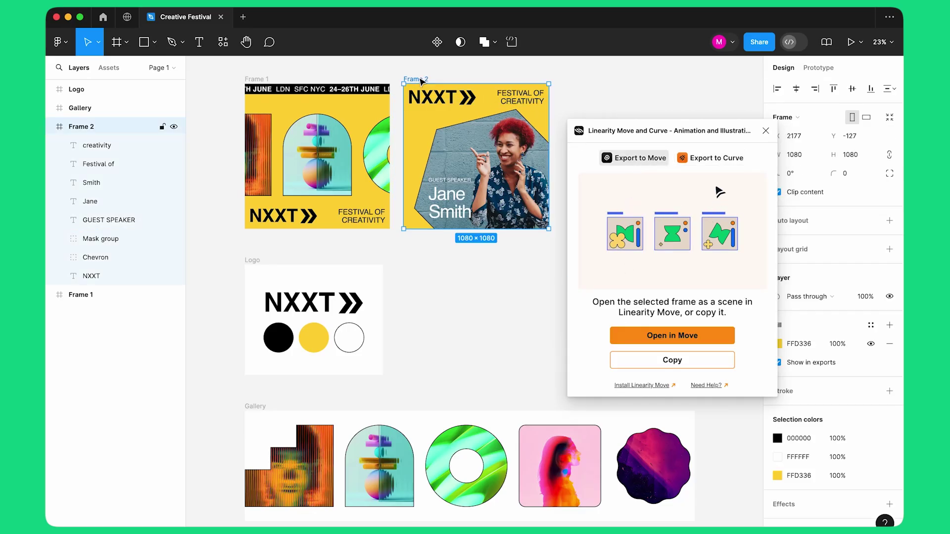
{"action": "left_click", "coordinate": [636, 340]}
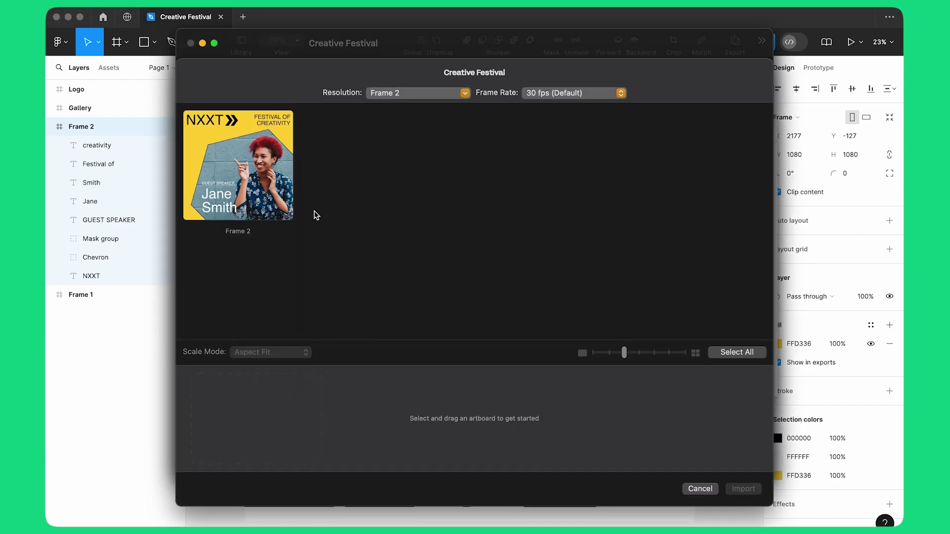
Import Frame 2 into the project as Scene 1
{"action": "left_click", "coordinate": [269, 178]}
{"action": "left_click_drag", "start_coordinate": [270, 174], "coordinate": [290, 415]}
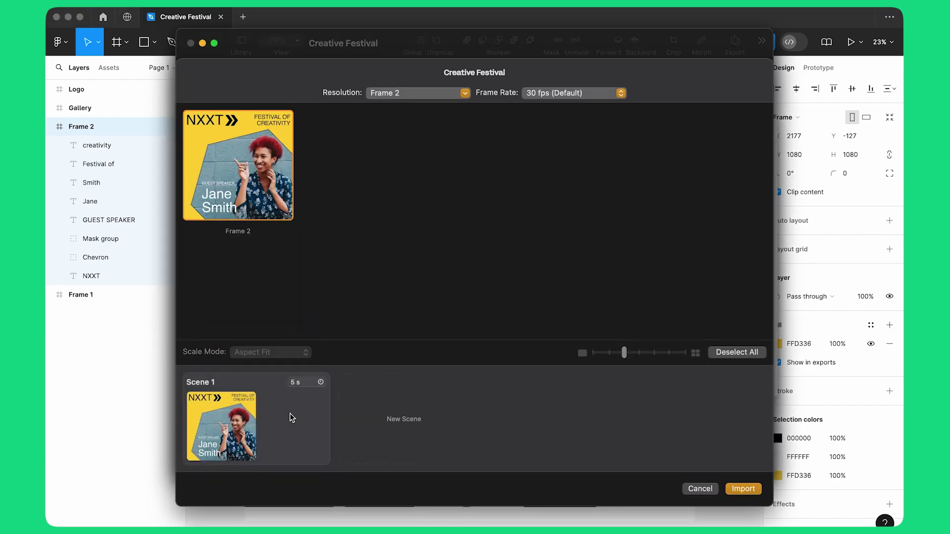
{"action": "left_click", "coordinate": [742, 489]}
Add a Move In animation to the speaker photo, travelling right to left
{"action": "scroll", "coordinate": [148, 272], "scroll_direction": "down", "scroll_amount": 5}
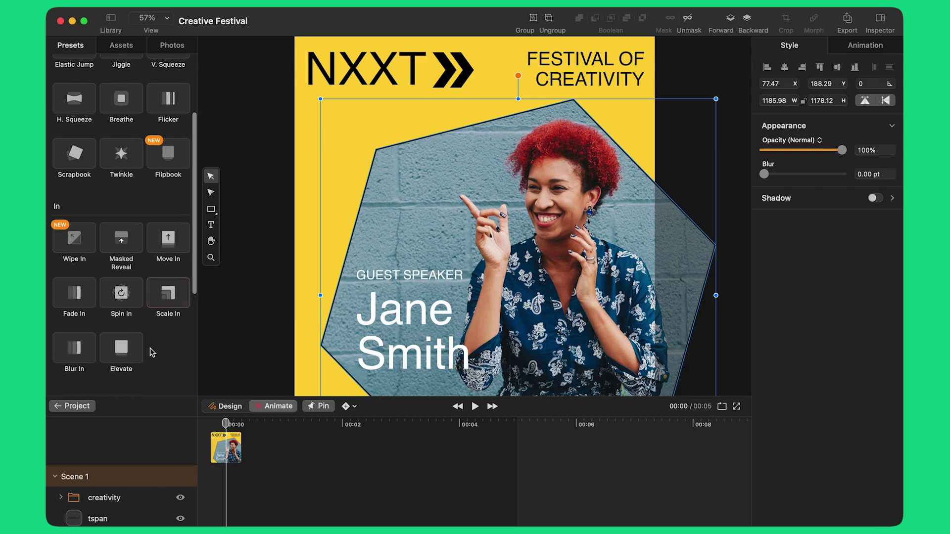
{"action": "left_click", "coordinate": [185, 245]}
{"action": "left_click", "coordinate": [247, 223]}
{"action": "left_click", "coordinate": [247, 223]}
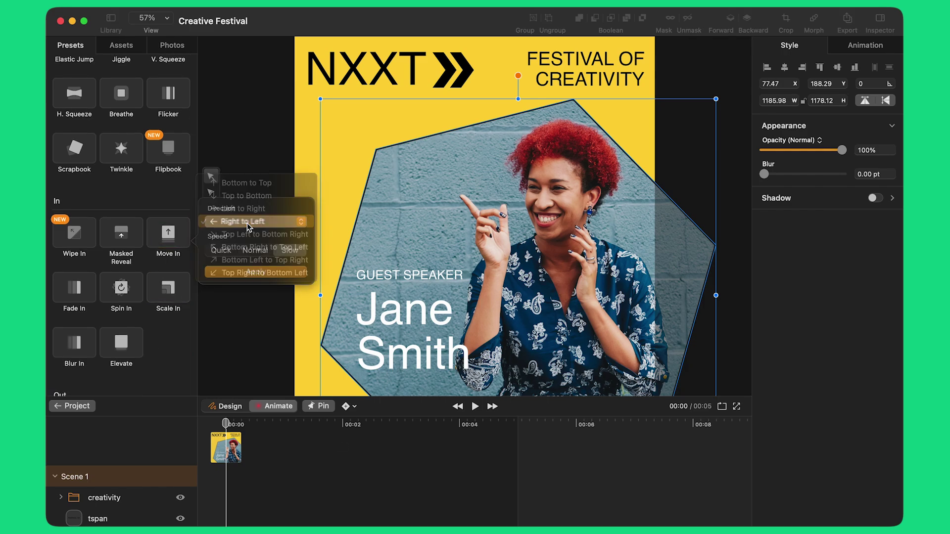
{"action": "left_click", "coordinate": [285, 269]}
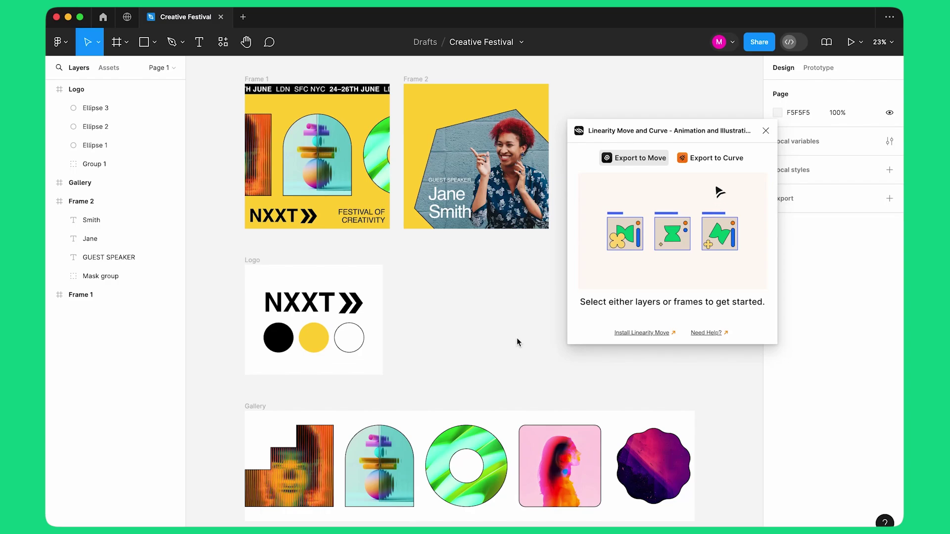
Select Frame 1 and Frame 2 together and open both in Linearity Move
{"action": "left_click", "coordinate": [258, 82]}
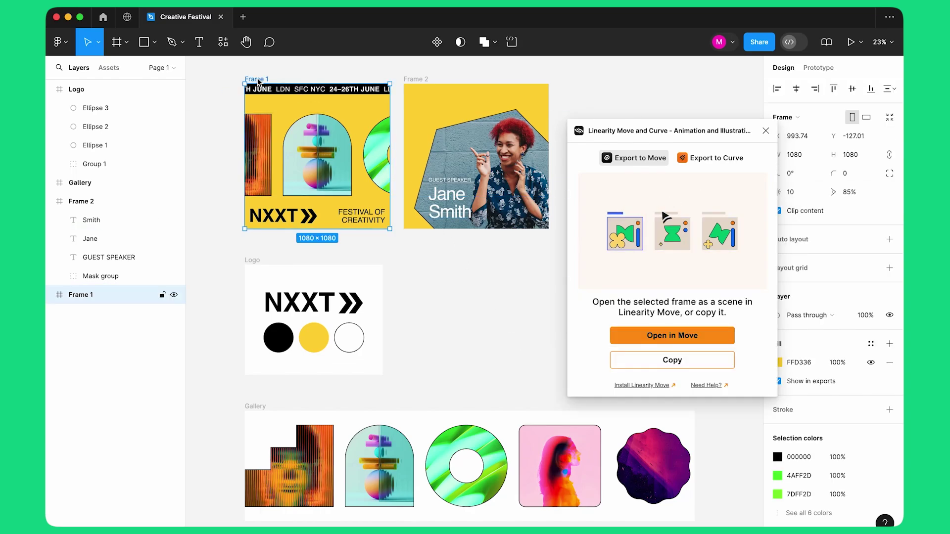
{"action": "left_click", "coordinate": [417, 79], "text": "shift"}
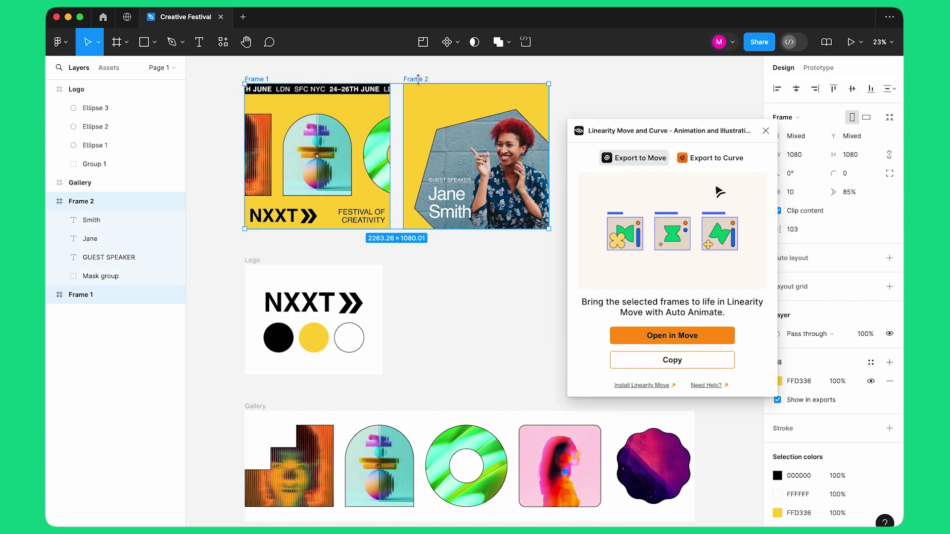
{"action": "left_click", "coordinate": [651, 335]}
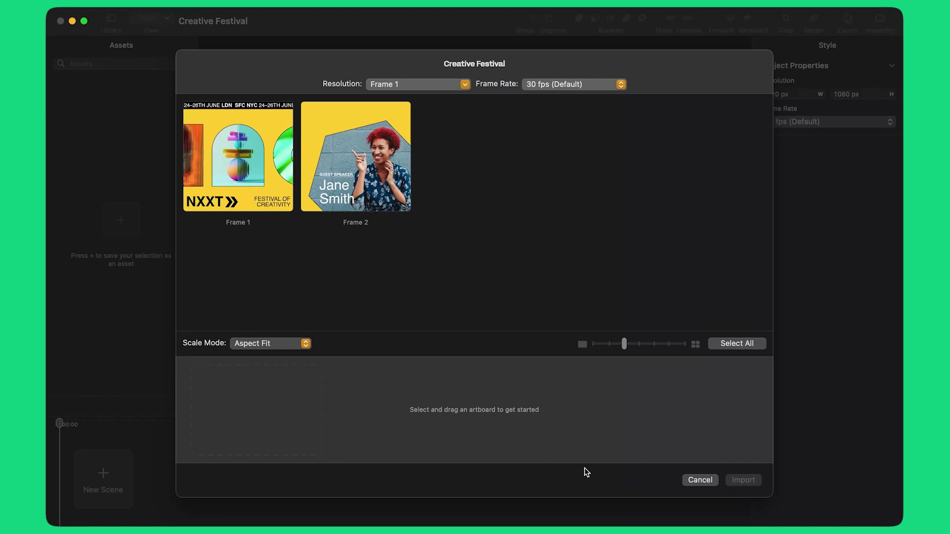
Turn Frame 1 into Scene 1 and Frame 2 into Scene 2
{"action": "left_click", "coordinate": [258, 193]}
{"action": "left_click_drag", "start_coordinate": [259, 207], "coordinate": [265, 429]}
{"action": "left_click", "coordinate": [373, 198]}
{"action": "left_click_drag", "start_coordinate": [373, 187], "coordinate": [408, 412]}
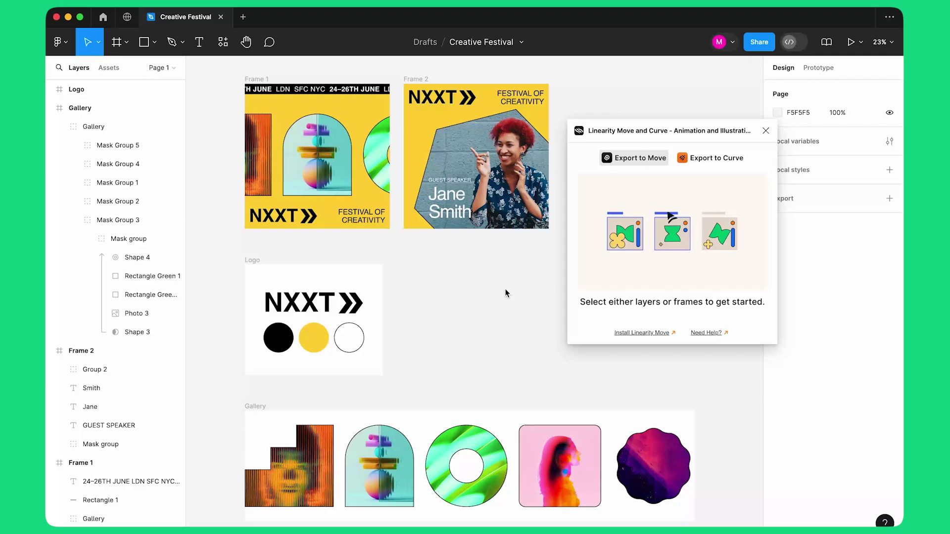
Copy the NXXT logo group from Figma, paste it into Move, and place it at the top
{"action": "left_click", "coordinate": [463, 101]}
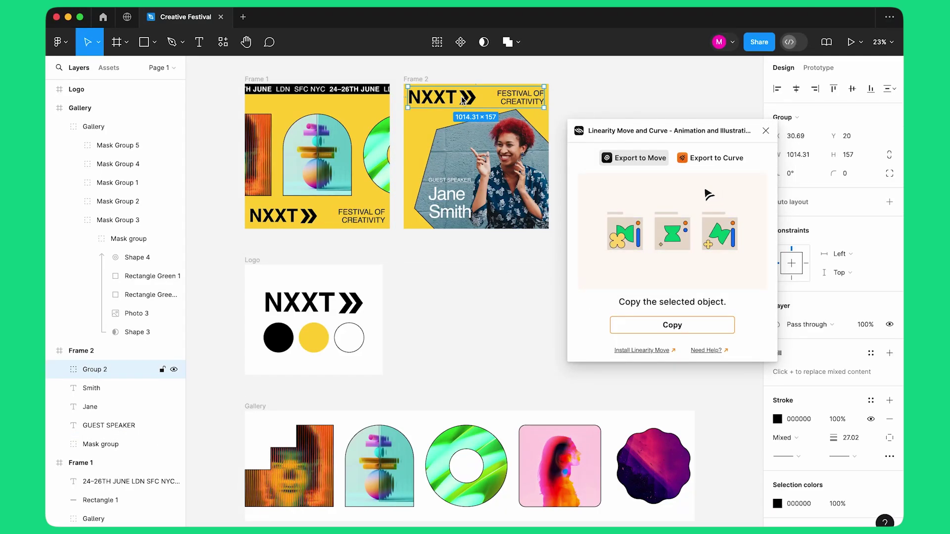
{"action": "left_click", "coordinate": [636, 329]}
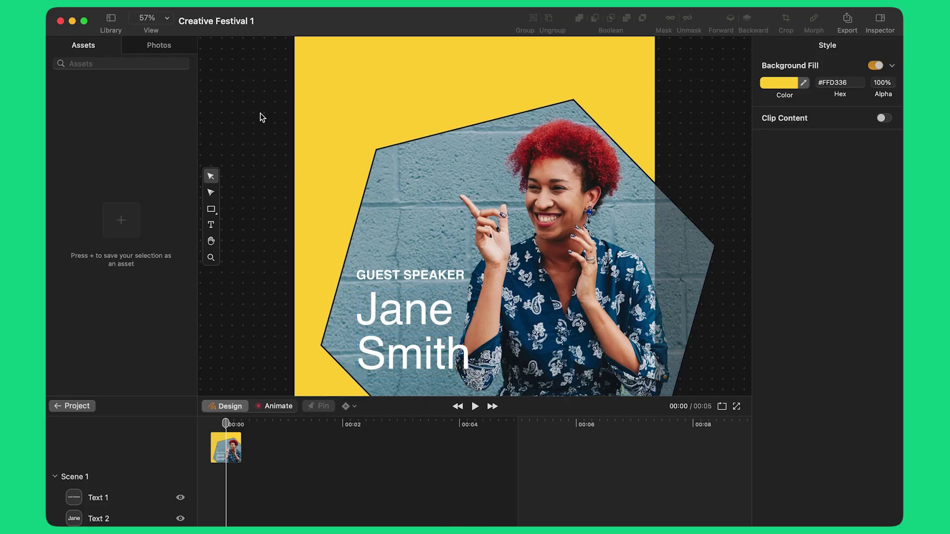
{"action": "right_click", "coordinate": [261, 107]}
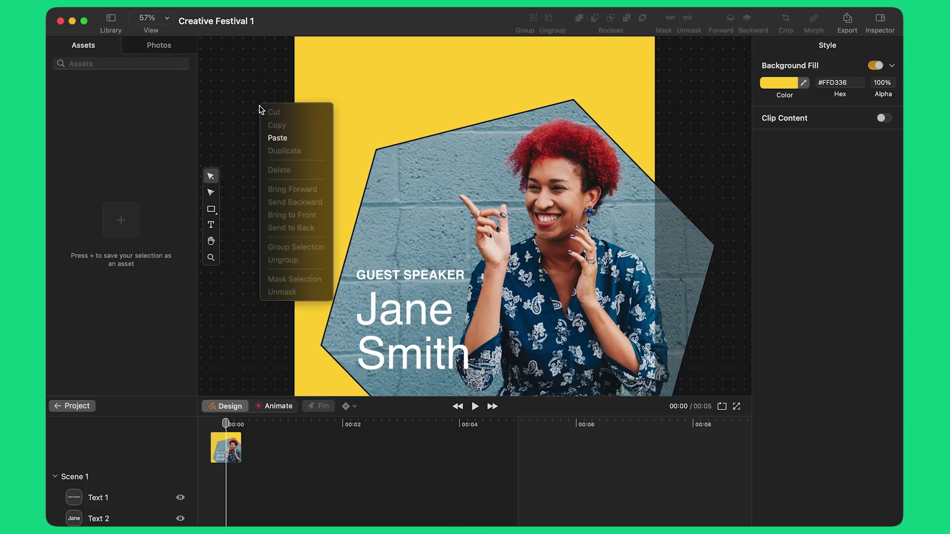
{"action": "left_click", "coordinate": [270, 138]}
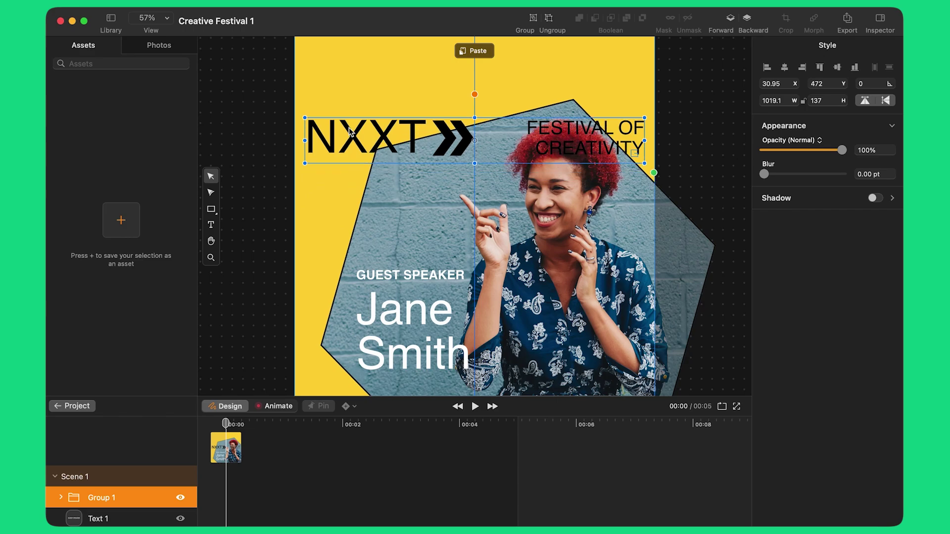
{"action": "left_click_drag", "start_coordinate": [349, 131], "coordinate": [351, 72]}
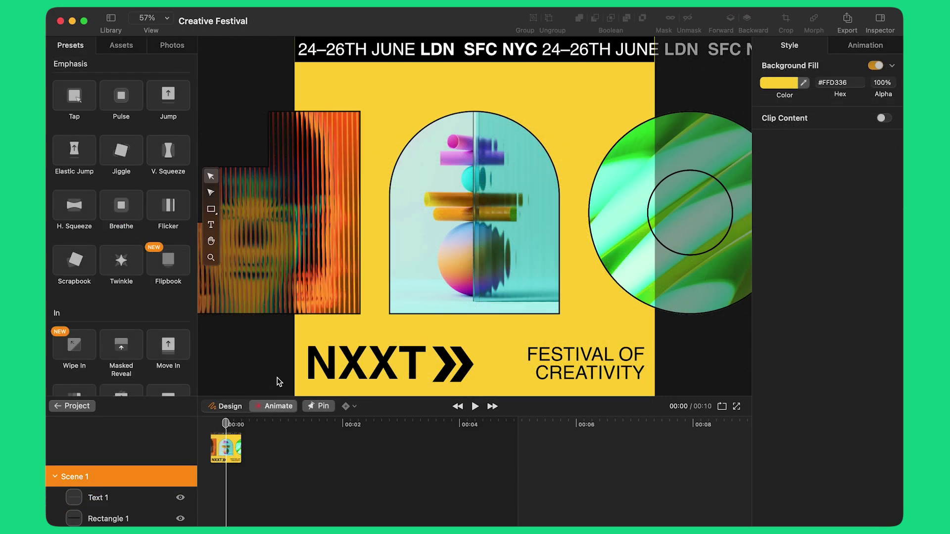
Apply a Bottom to Top Masked Reveal at Normal speed to the NXXT text
{"action": "left_click", "coordinate": [345, 370]}
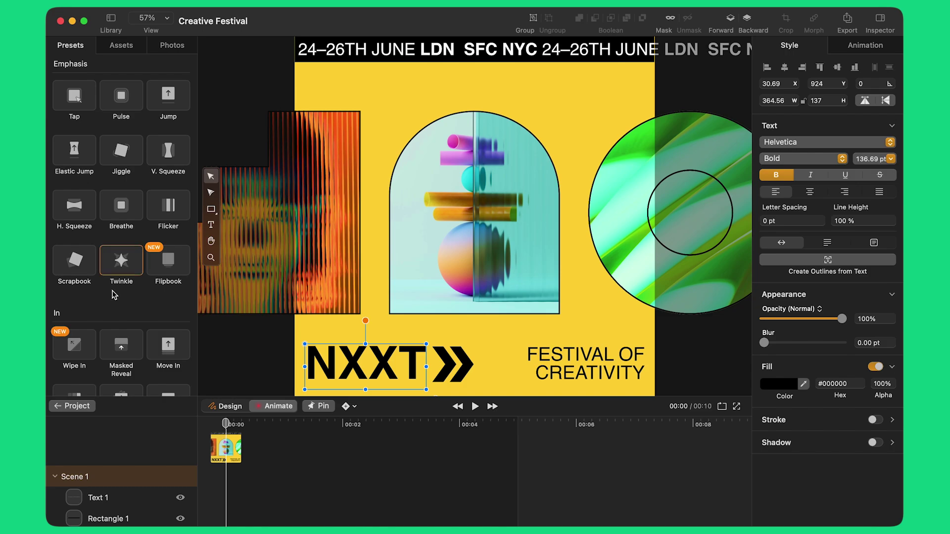
{"action": "scroll", "coordinate": [117, 292], "scroll_direction": "down", "scroll_amount": 3}
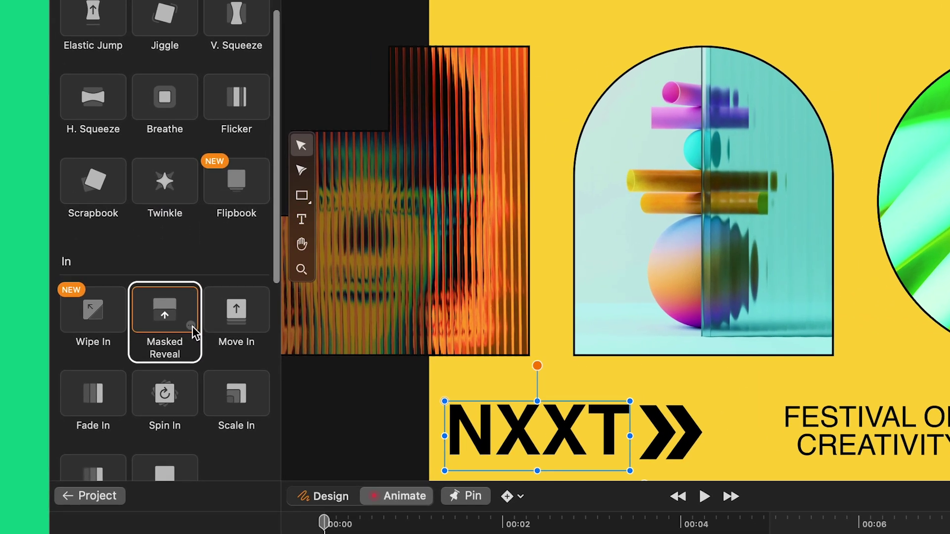
{"action": "left_click", "coordinate": [191, 327]}
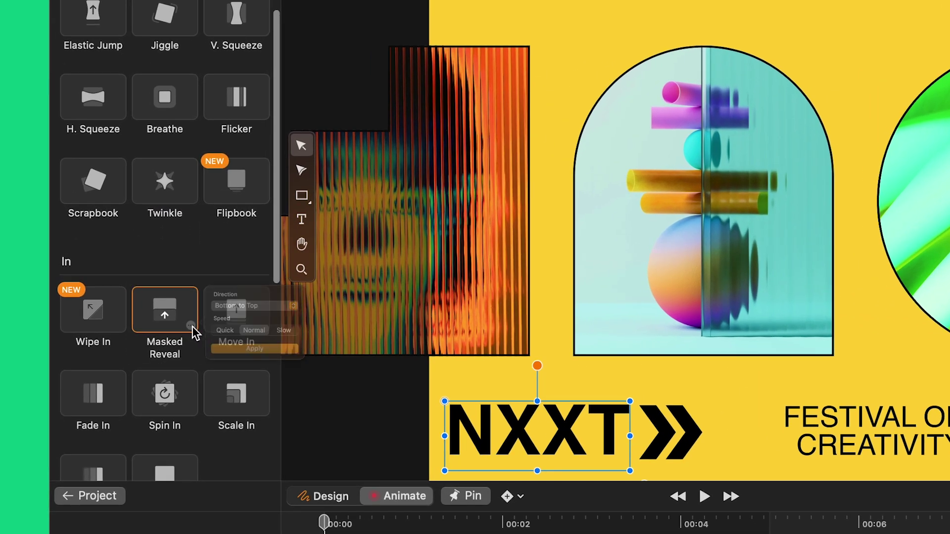
{"action": "left_click", "coordinate": [291, 296]}
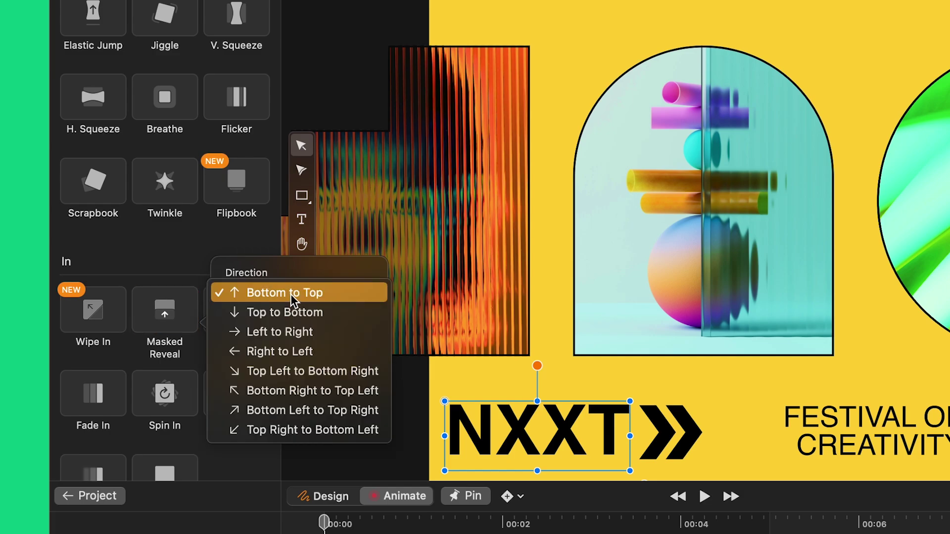
{"action": "left_click", "coordinate": [291, 296]}
{"action": "left_click", "coordinate": [293, 370]}
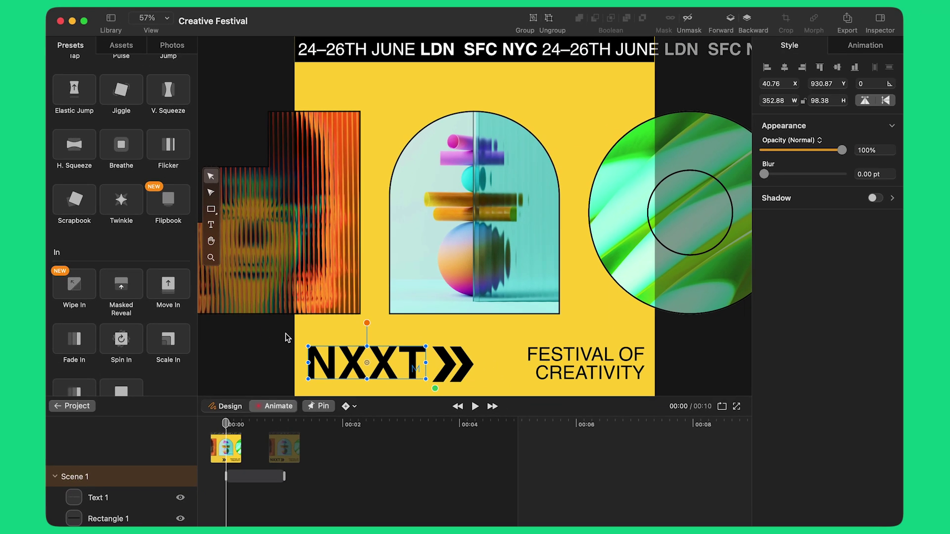
Give the chevron a Top to Bottom Masked Reveal and preview the animations
{"action": "left_click", "coordinate": [448, 368]}
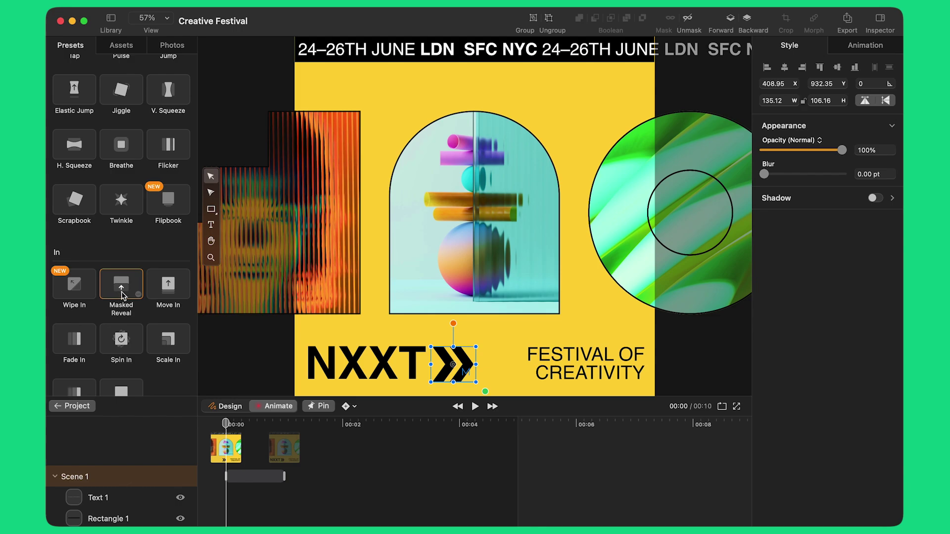
{"action": "left_click", "coordinate": [139, 294]}
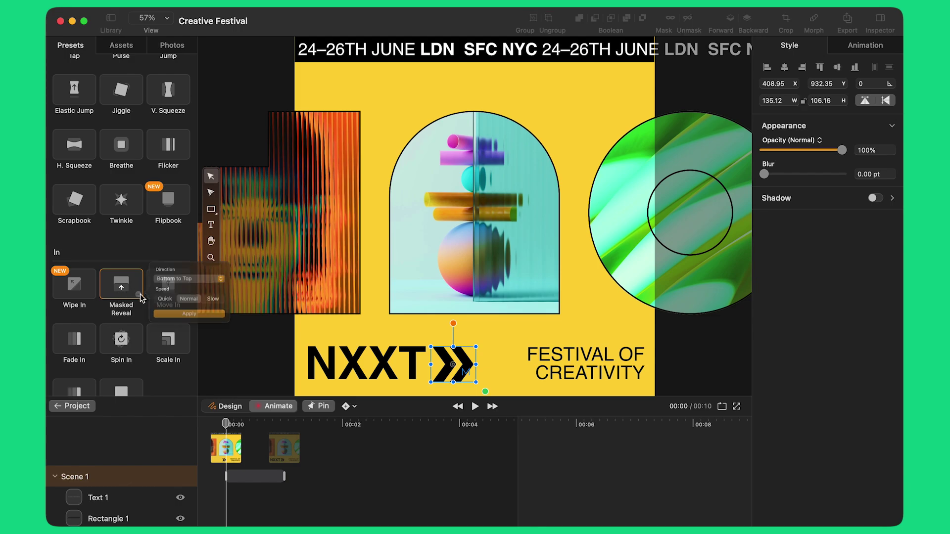
{"action": "left_click", "coordinate": [215, 275]}
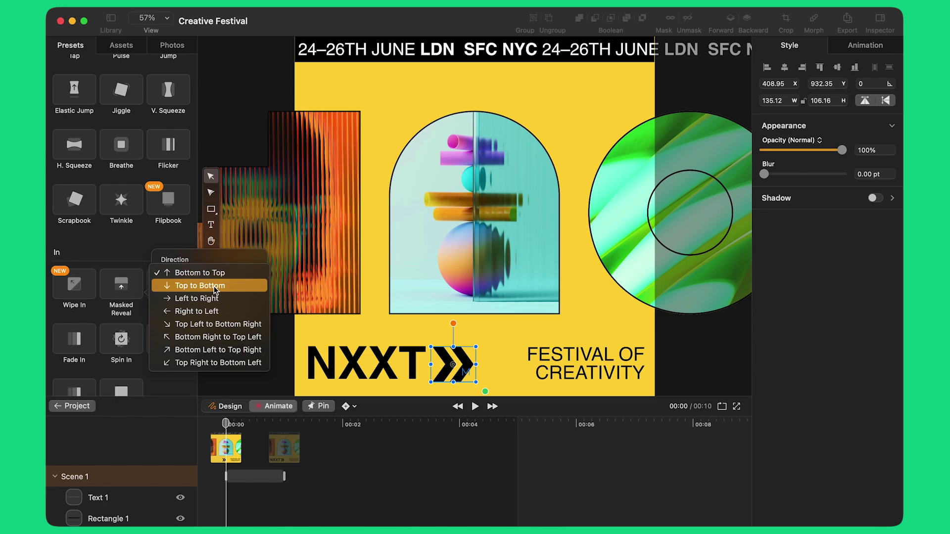
{"action": "left_click", "coordinate": [214, 286]}
{"action": "left_click", "coordinate": [209, 322]}
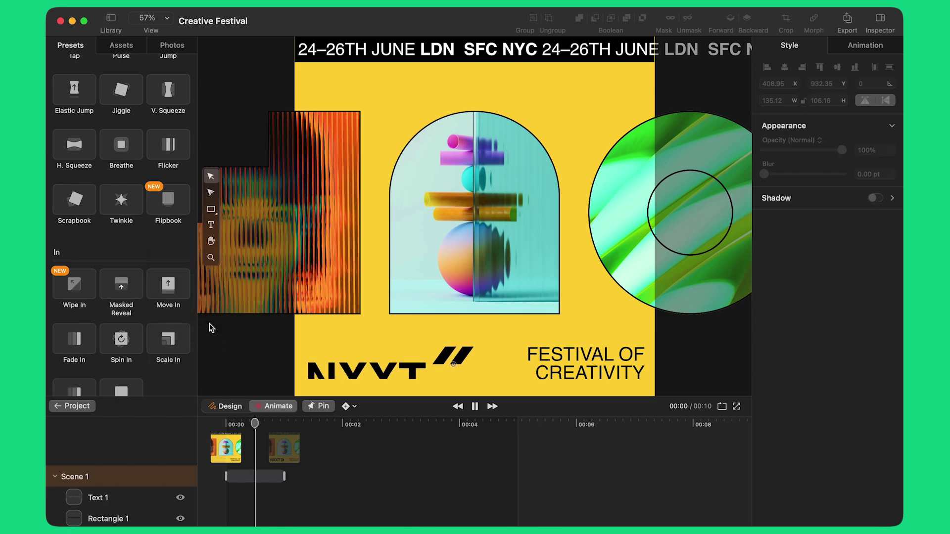
{"action": "left_click", "coordinate": [475, 407]}
Select the FESTIVAL OF CREATIVITY text and bring up its Masked Reveal options
{"action": "left_click", "coordinate": [583, 478]}
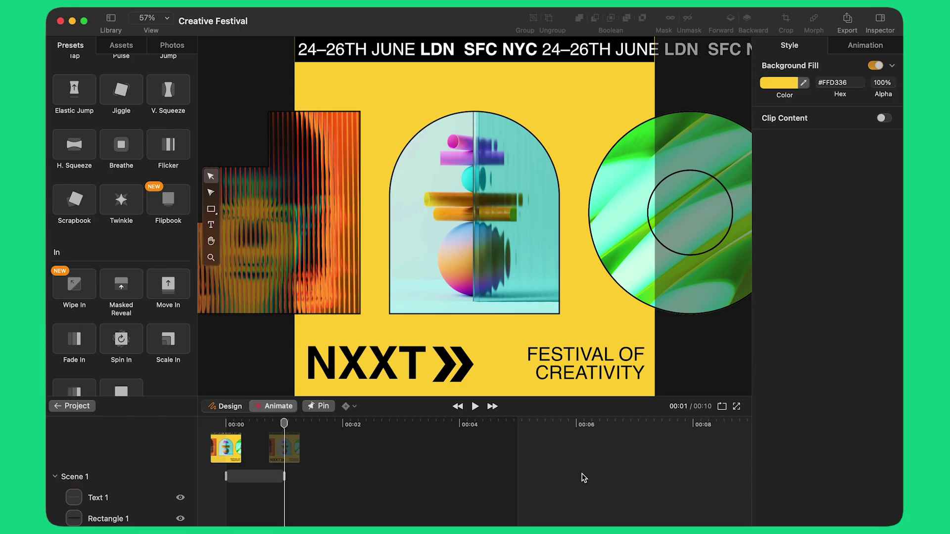
{"action": "left_click", "coordinate": [579, 349]}
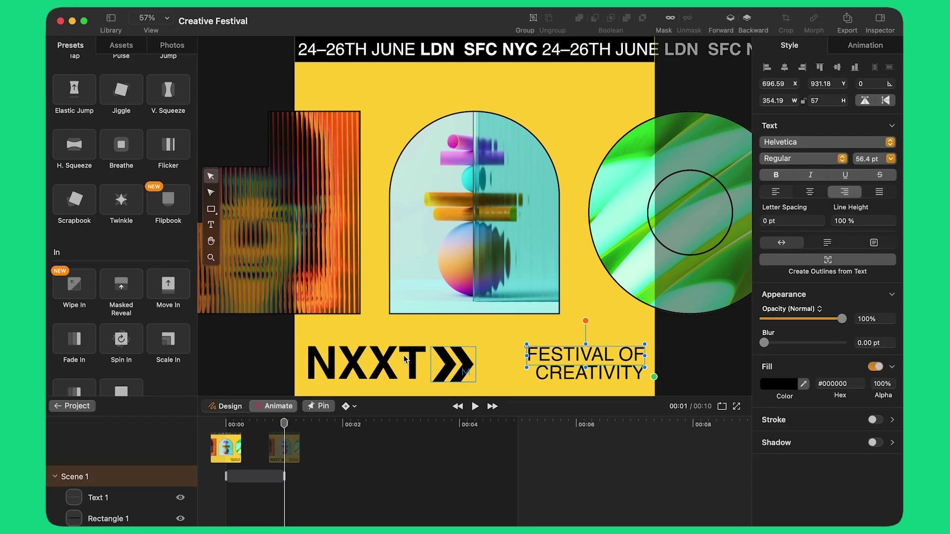
{"action": "left_click", "coordinate": [140, 301]}
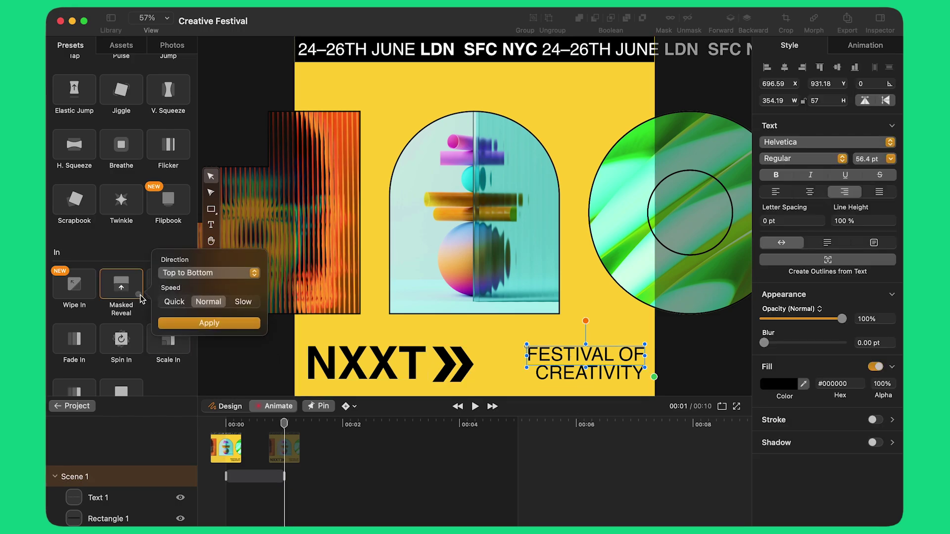
Apply a Bottom to Top Masked Reveal to FESTIVAL OF and scrub to check it
{"action": "left_click", "coordinate": [184, 274]}
{"action": "left_click", "coordinate": [186, 264]}
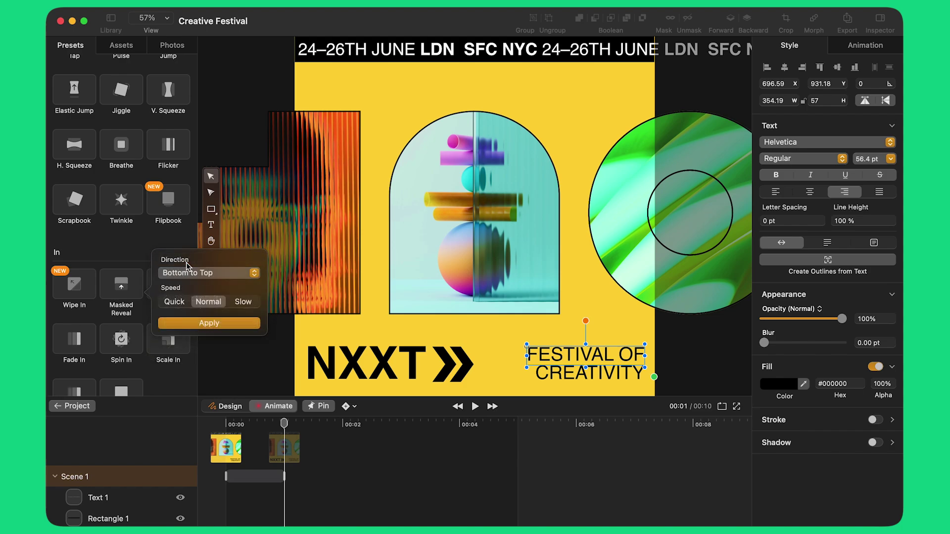
{"action": "left_click", "coordinate": [193, 322]}
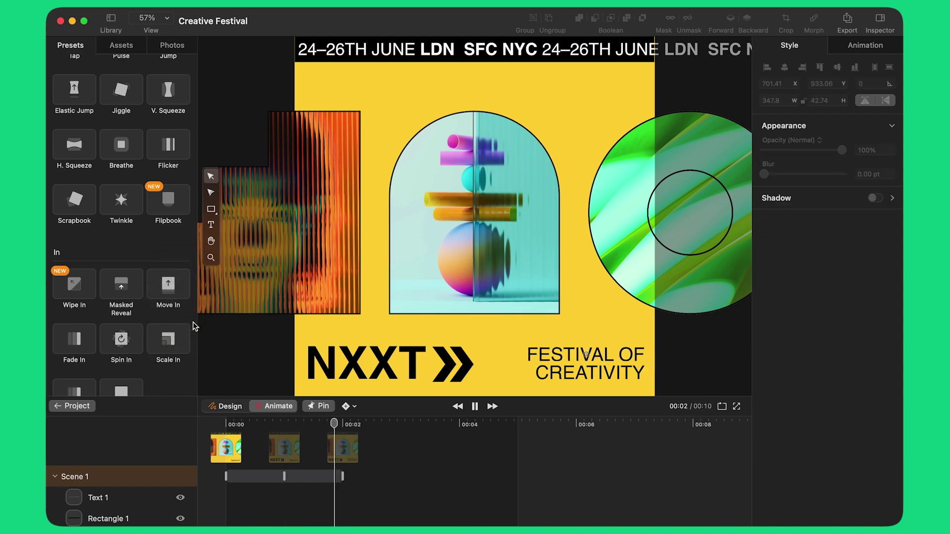
{"action": "left_click_drag", "start_coordinate": [285, 424], "coordinate": [312, 424]}
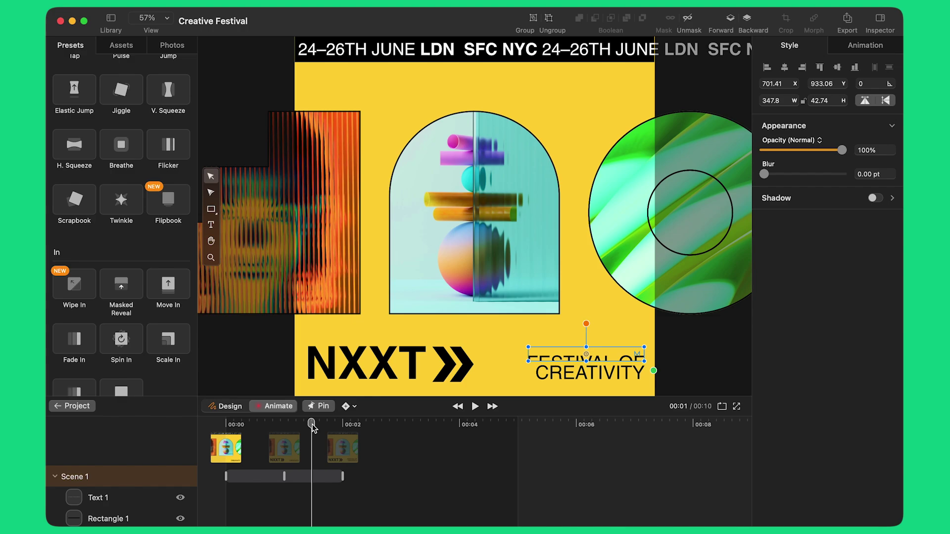
Add a Masked Reveal to the CREATIVITY line and play back the full sequence
{"action": "left_click", "coordinate": [589, 375]}
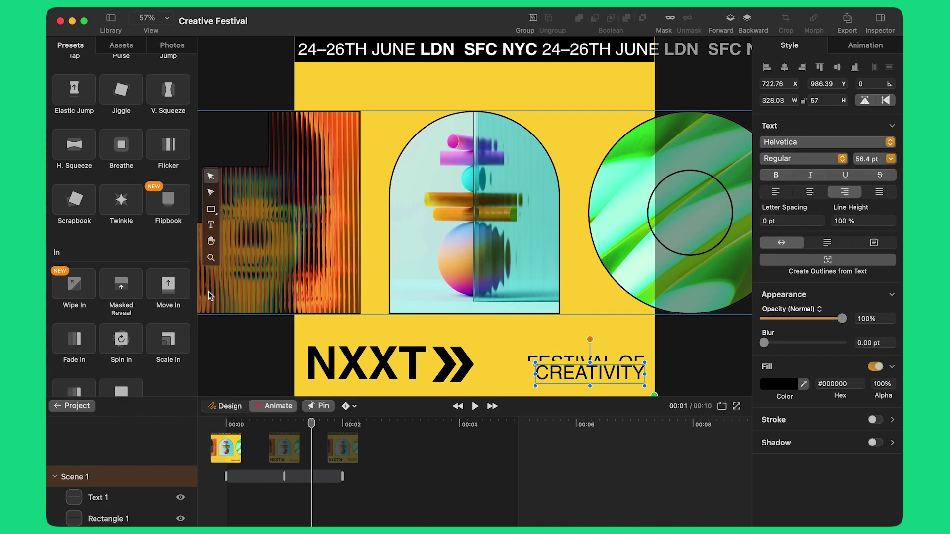
{"action": "left_click", "coordinate": [135, 288]}
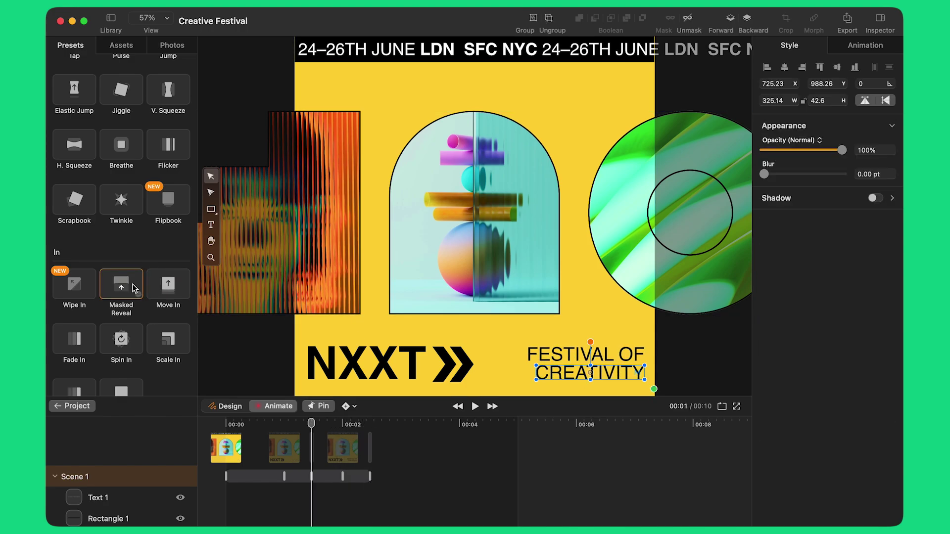
{"action": "left_click", "coordinate": [476, 407]}
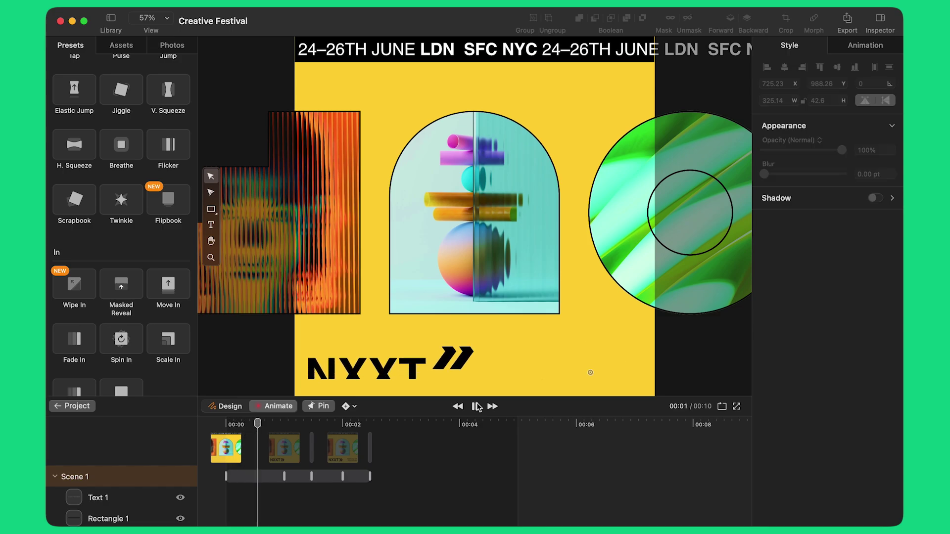
{"action": "left_click", "coordinate": [593, 471]}
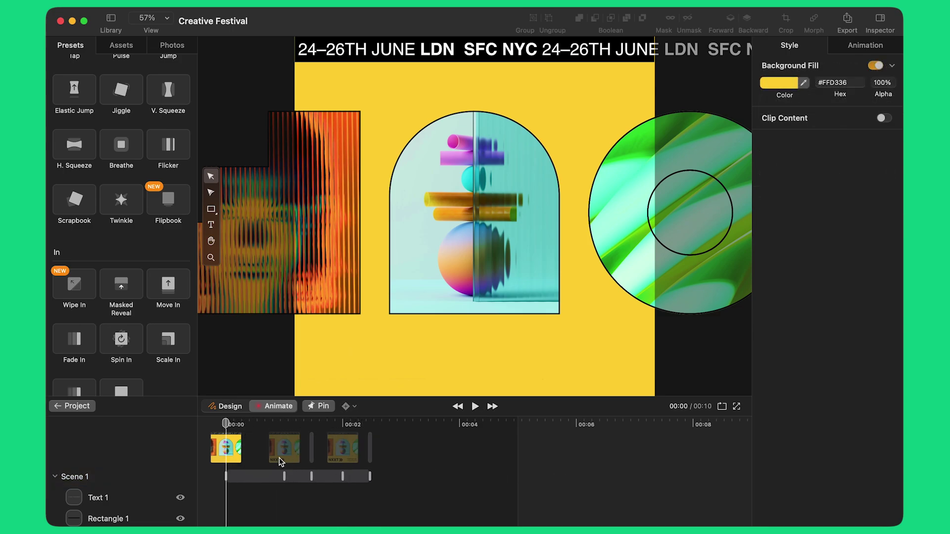
At 00:05, key the top date ticker shifted far left as its end position, then preview
{"action": "left_click_drag", "start_coordinate": [242, 427], "coordinate": [525, 434]}
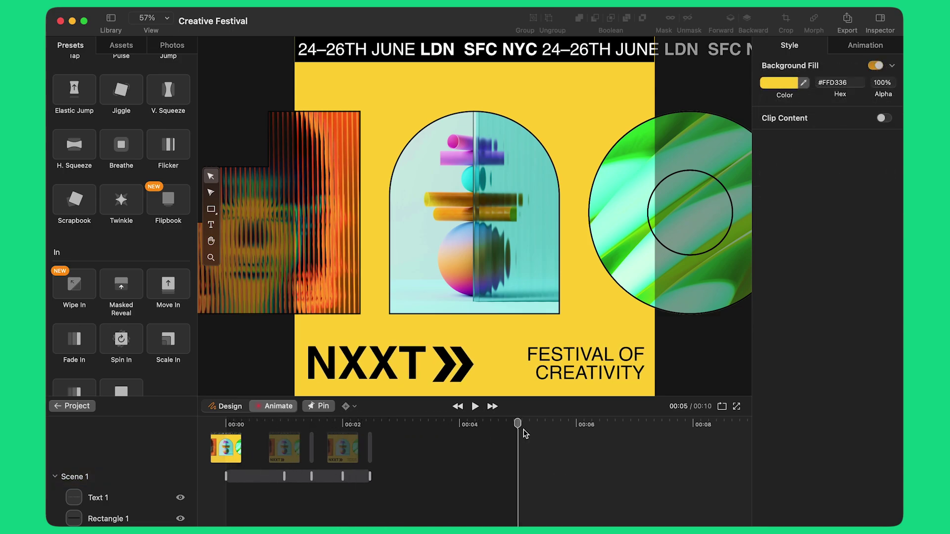
{"action": "left_click", "coordinate": [584, 53]}
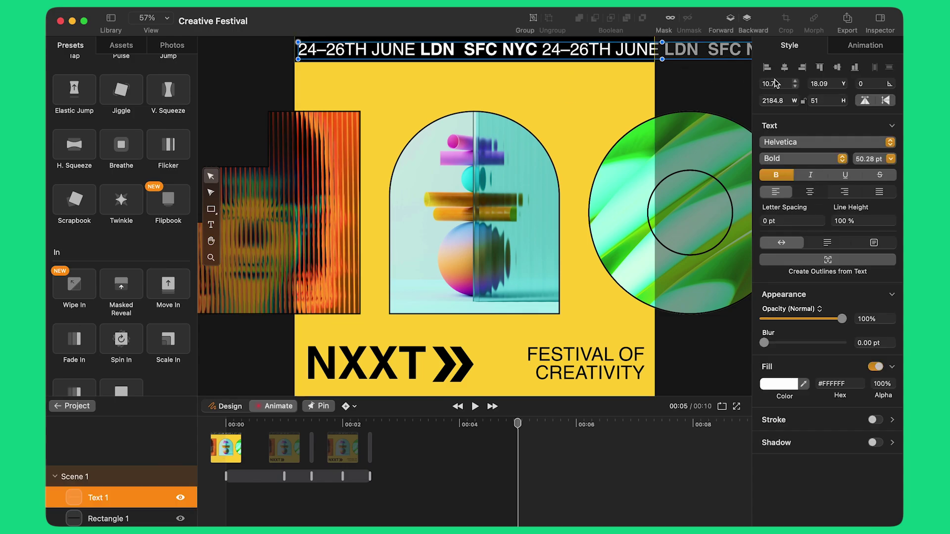
{"action": "left_click", "coordinate": [803, 69]}
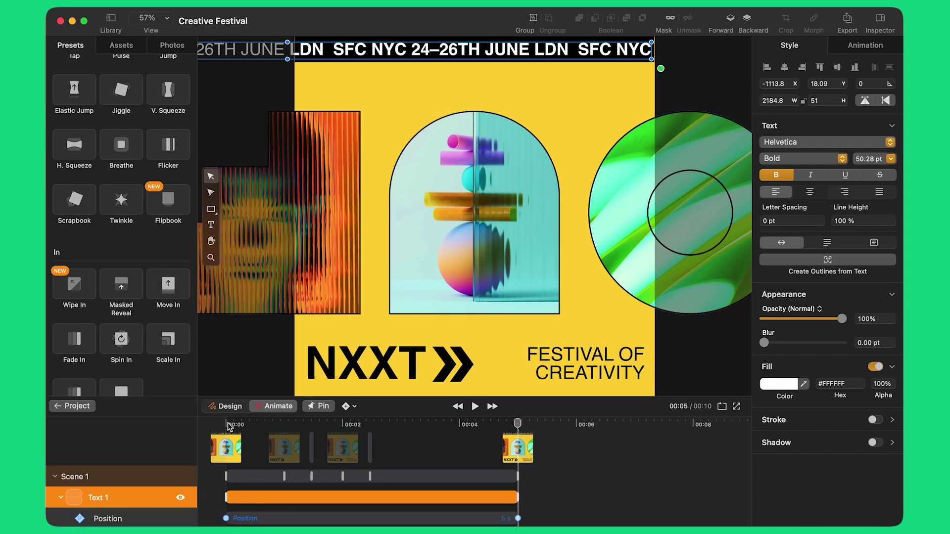
{"action": "left_click", "coordinate": [420, 518]}
{"action": "left_click", "coordinate": [475, 406]}
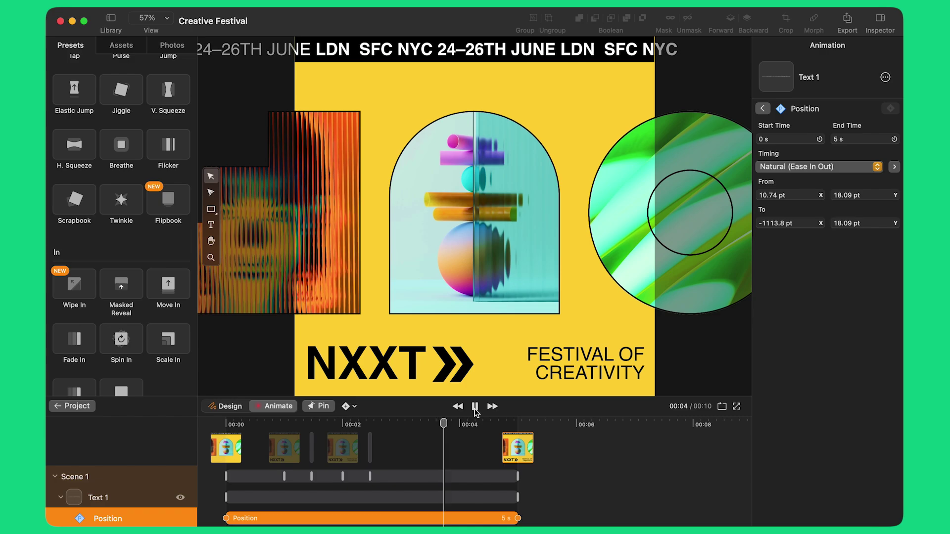
Switch the ticker's Position animation timing to Linear and preview the constant-speed scroll
{"action": "left_click", "coordinate": [894, 167]}
{"action": "left_click", "coordinate": [878, 167]}
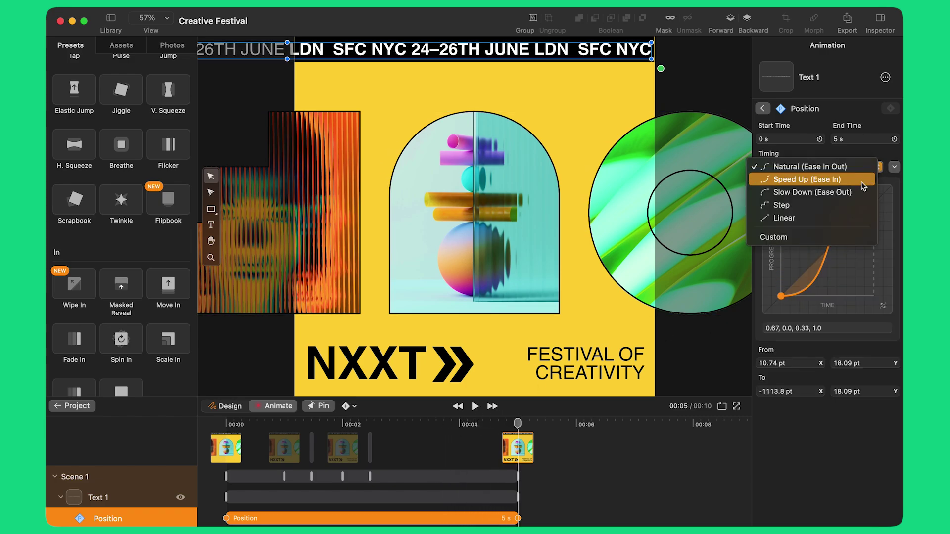
{"action": "left_click", "coordinate": [849, 215]}
{"action": "left_click", "coordinate": [457, 407]}
{"action": "left_click", "coordinate": [476, 406]}
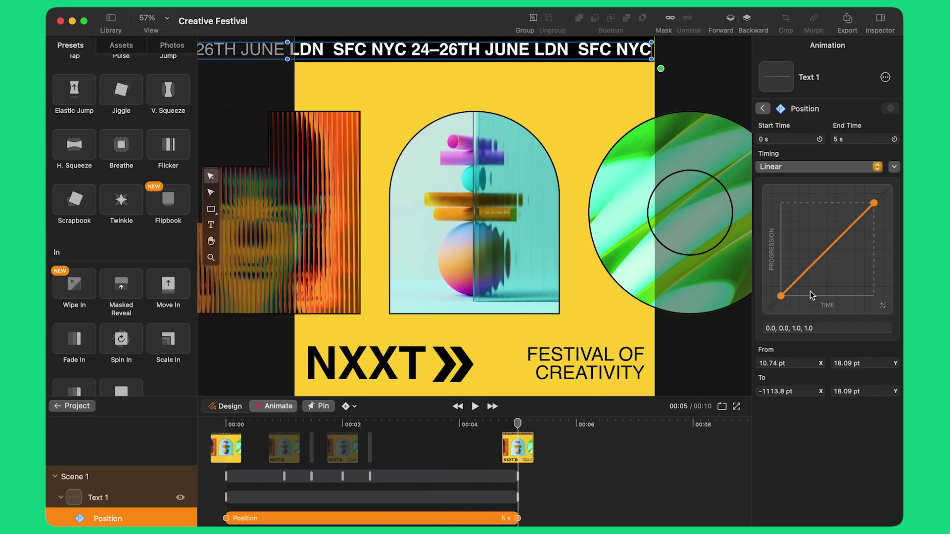
Set the ticker animation's End Time to 10 s and rewind to the start
{"action": "left_click", "coordinate": [852, 138]}
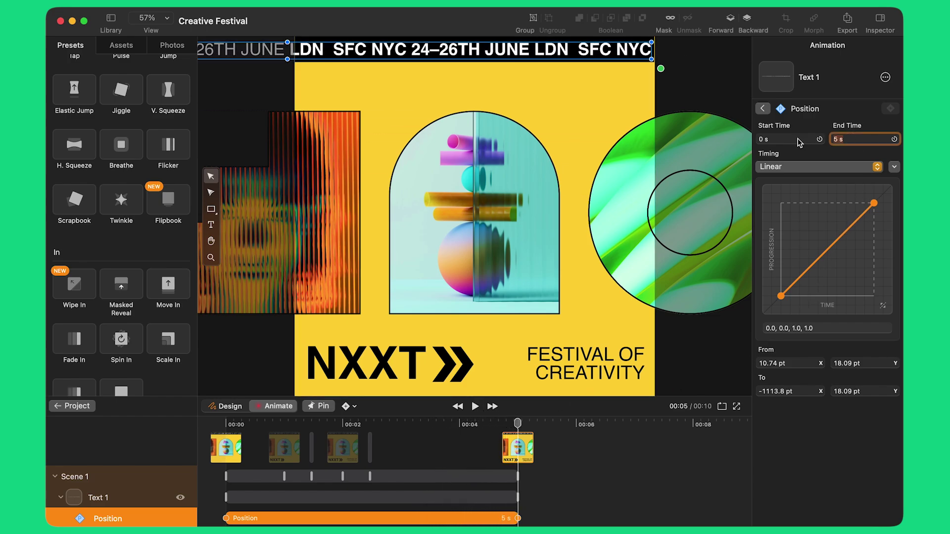
{"action": "type", "text": "10"}
{"action": "key", "text": "Return"}
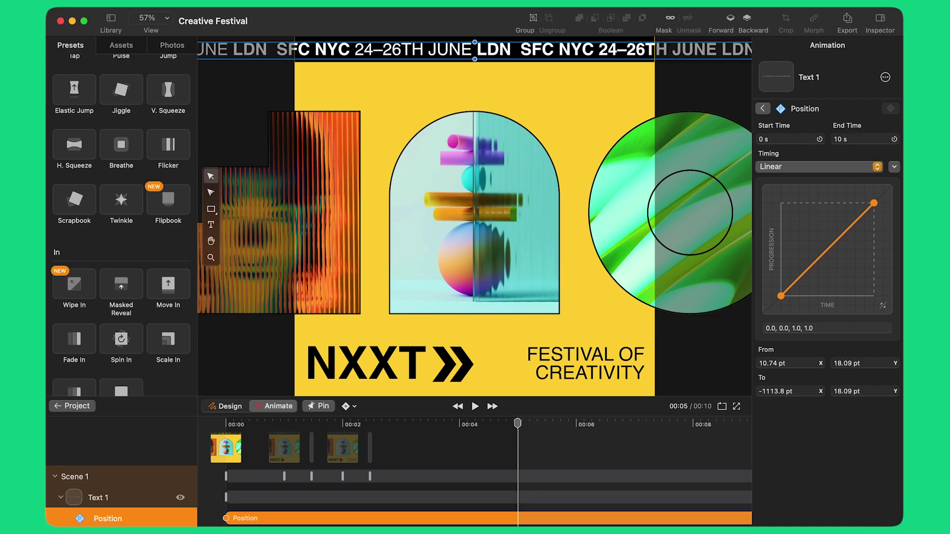
{"action": "left_click", "coordinate": [225, 425]}
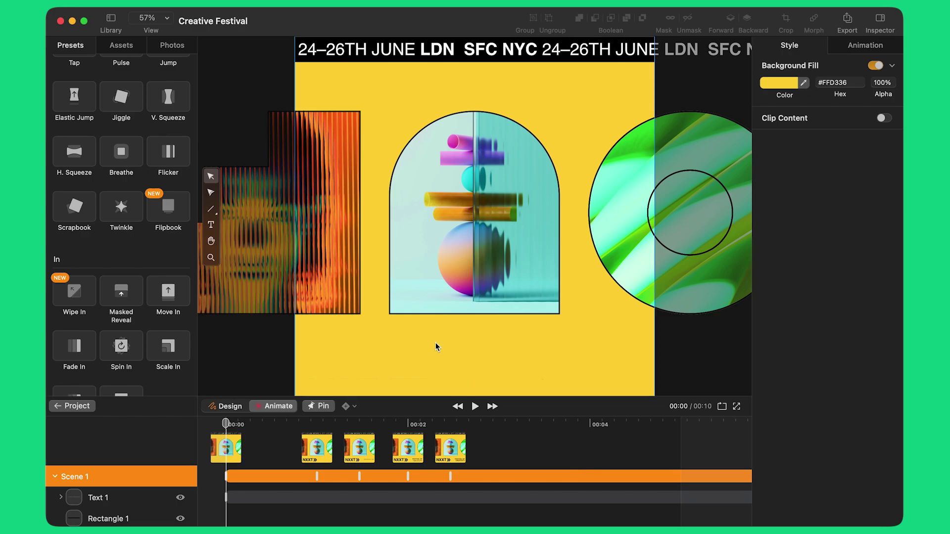
Position the image strip with the face image centred at the start and the arch image at 00:02
{"action": "left_click", "coordinate": [410, 267]}
{"action": "left_click_drag", "start_coordinate": [322, 268], "coordinate": [542, 278]}
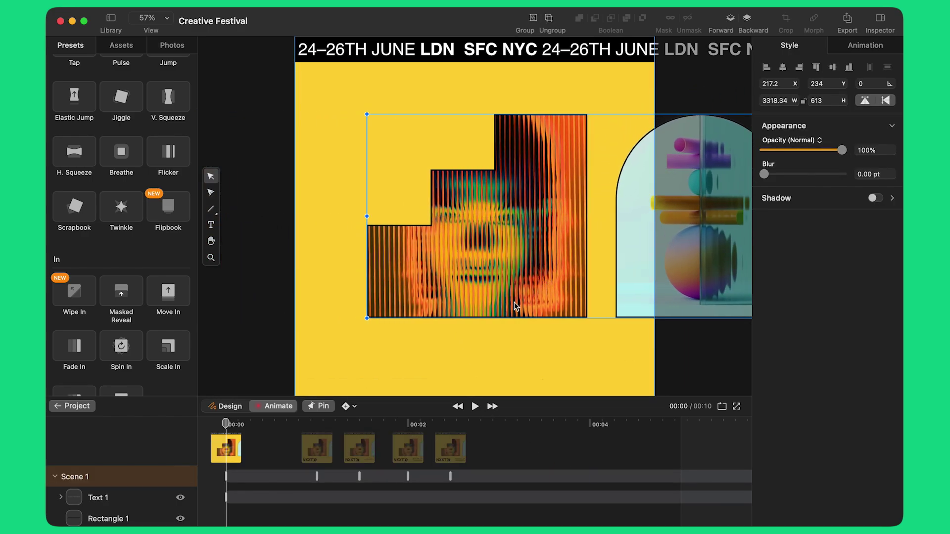
{"action": "scroll", "coordinate": [338, 442], "scroll_direction": "up", "scroll_amount": 3}
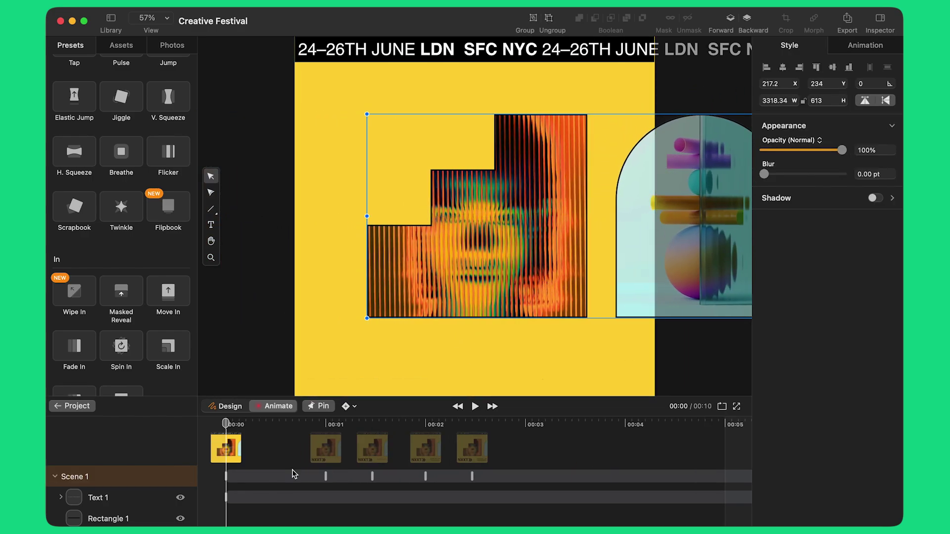
{"action": "left_click", "coordinate": [479, 425]}
{"action": "left_click_drag", "start_coordinate": [655, 254], "coordinate": [424, 262]}
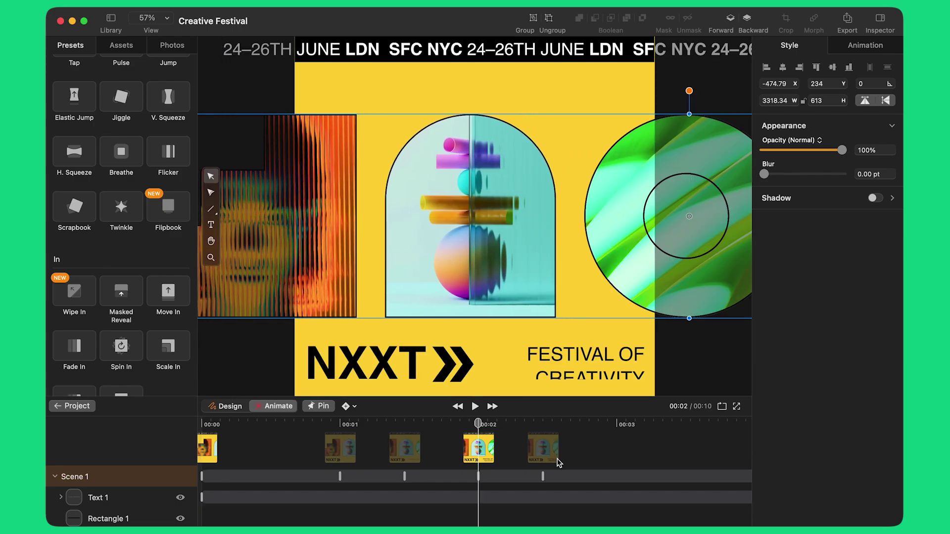
{"action": "scroll", "coordinate": [559, 463], "scroll_direction": "right", "scroll_amount": 5}
At 00:04, slide the image strip left until the portrait is centred, then preview from the start
{"action": "left_click", "coordinate": [655, 426]}
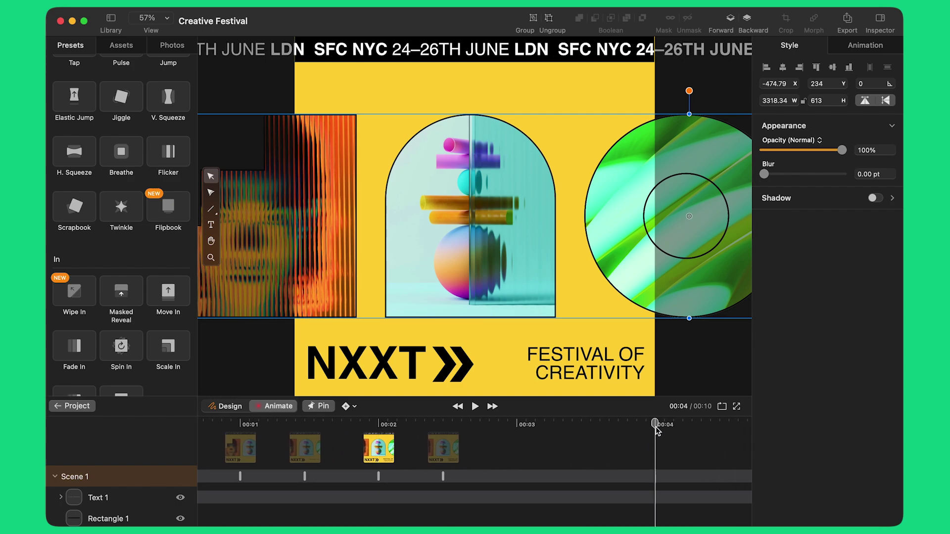
{"action": "left_click_drag", "start_coordinate": [672, 278], "coordinate": [356, 302]}
{"action": "left_click_drag", "start_coordinate": [601, 274], "coordinate": [471, 278]}
{"action": "scroll", "coordinate": [310, 452], "scroll_direction": "down", "scroll_amount": 3}
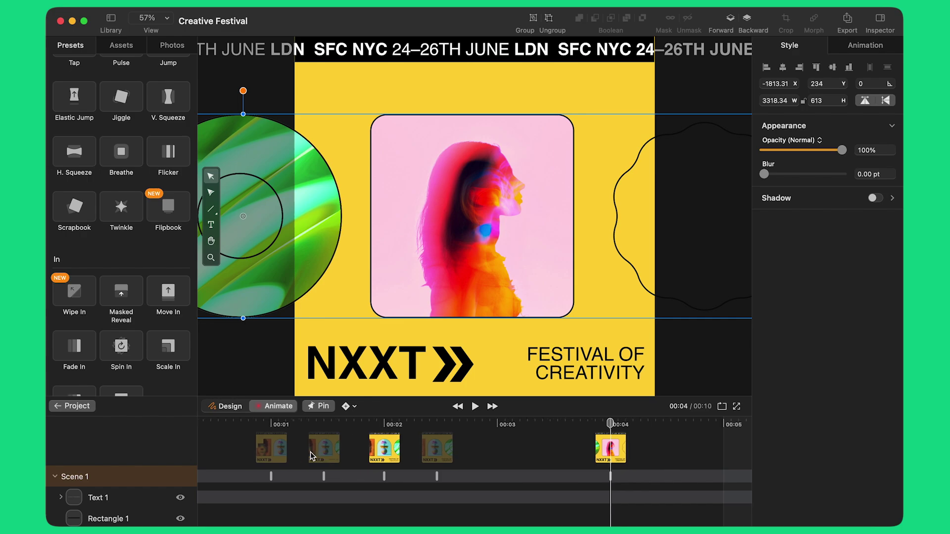
{"action": "left_click_drag", "start_coordinate": [310, 424], "coordinate": [188, 424]}
{"action": "left_click", "coordinate": [474, 408]}
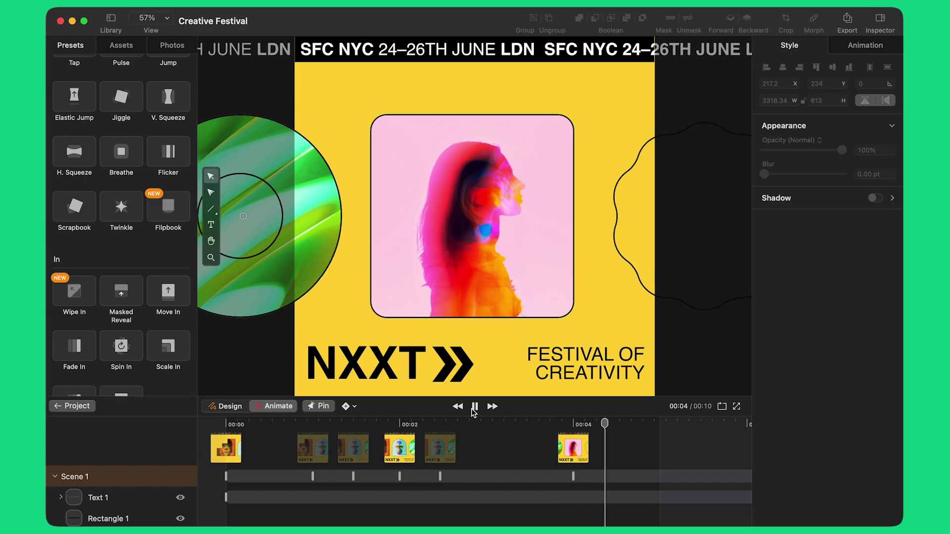
{"action": "left_click", "coordinate": [474, 408]}
Pin a 00:04–00:05 range and scale the portrait up to fill the card at 00:05
{"action": "left_click", "coordinate": [323, 407]}
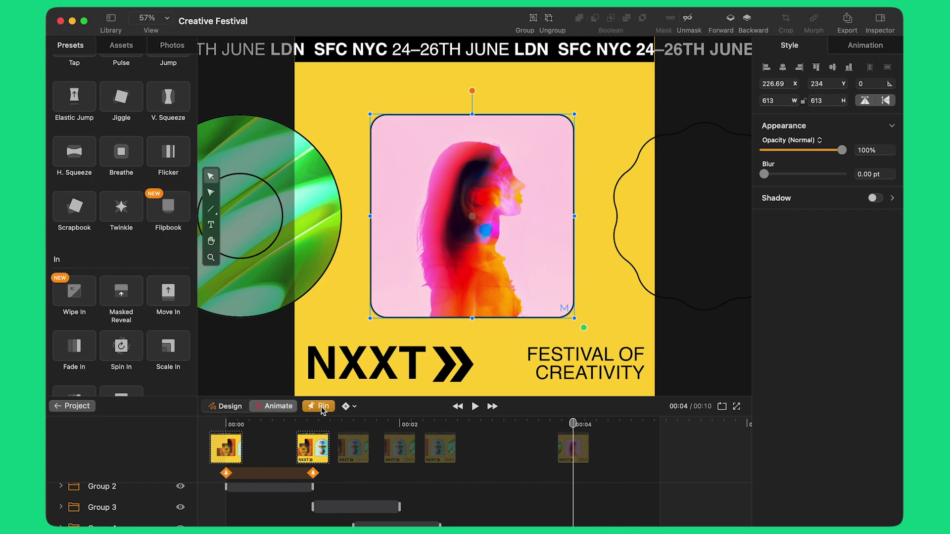
{"action": "left_click_drag", "start_coordinate": [280, 477], "coordinate": [625, 482]}
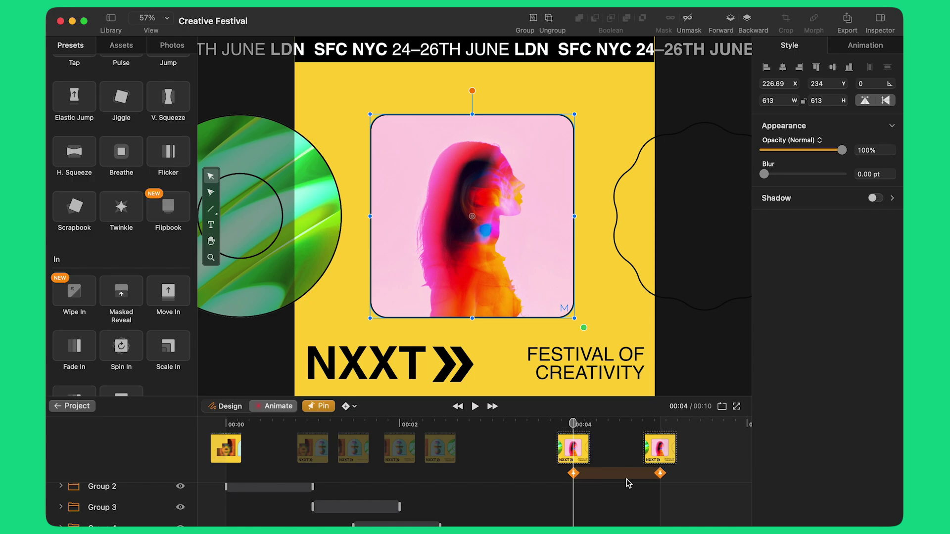
{"action": "left_click_drag", "start_coordinate": [573, 423], "coordinate": [660, 425]}
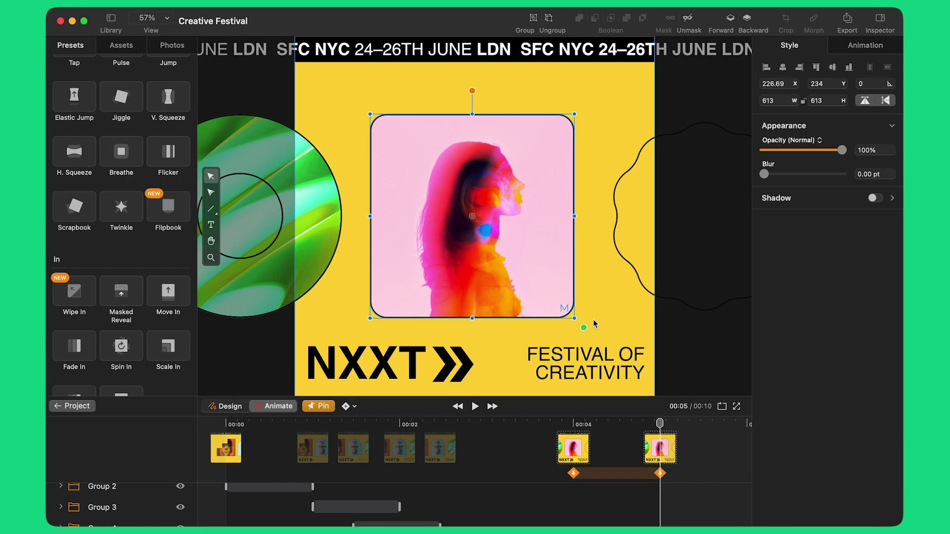
{"action": "left_click_drag", "start_coordinate": [584, 328], "coordinate": [683, 392]}
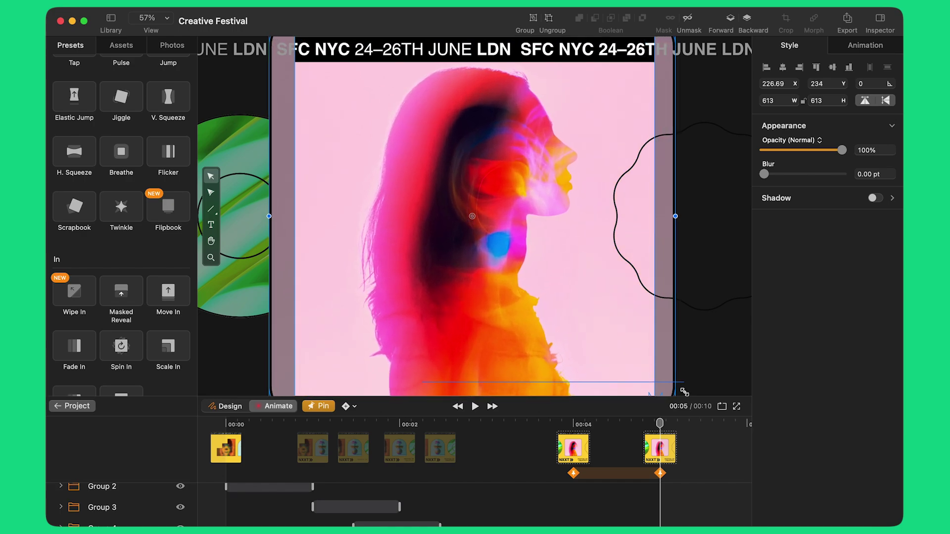
{"action": "scroll", "coordinate": [571, 302], "scroll_direction": "down", "scroll_amount": 1}
Send the wavy blob shape (Shape 5) one layer backward
{"action": "left_click", "coordinate": [698, 321]}
{"action": "left_click", "coordinate": [630, 283]}
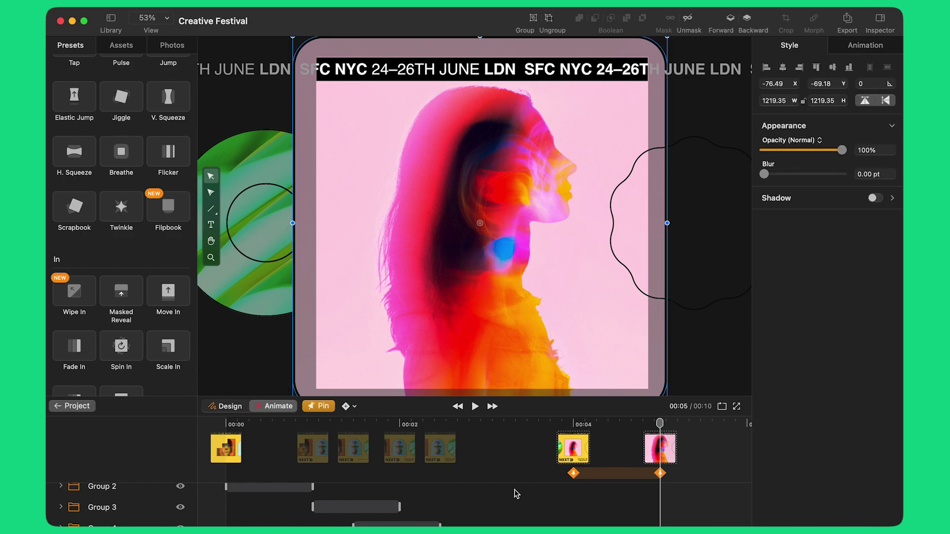
{"action": "left_click", "coordinate": [630, 283]}
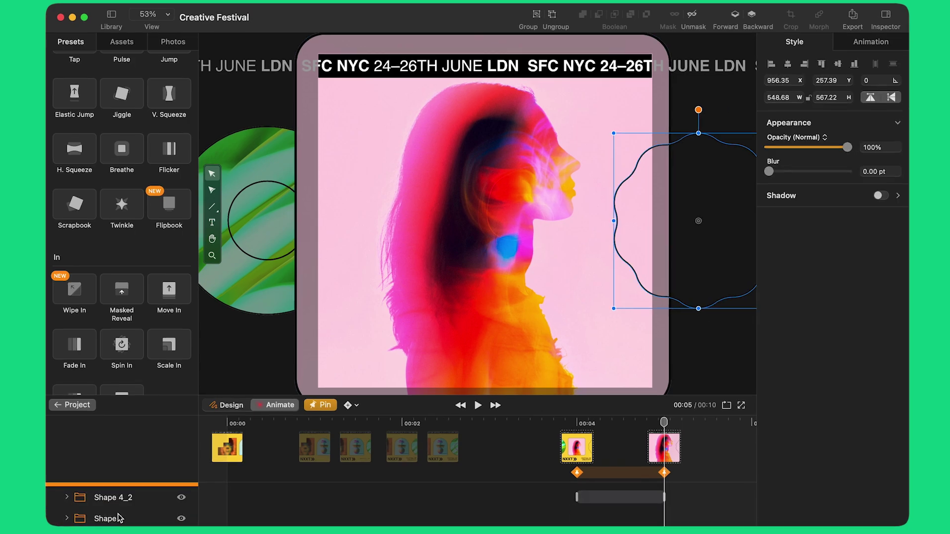
{"action": "right_click", "coordinate": [171, 473]}
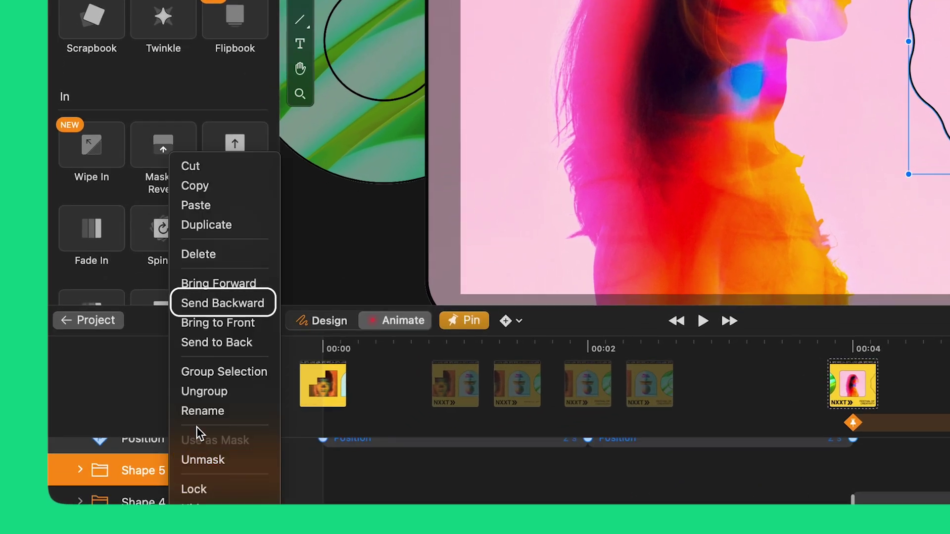
{"action": "left_click", "coordinate": [219, 303]}
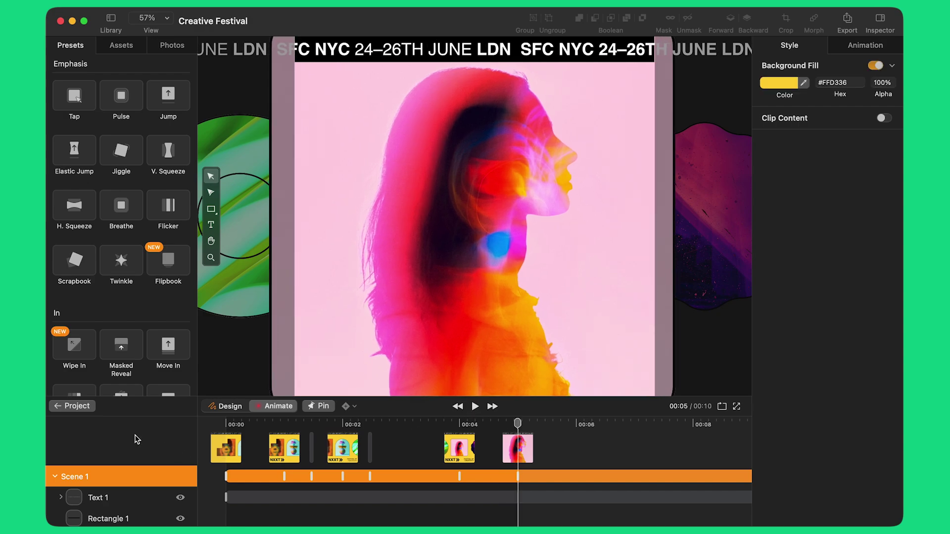
Open Scene 2 and pin a keyframe range from 0 to 2 s
{"action": "left_click", "coordinate": [88, 406]}
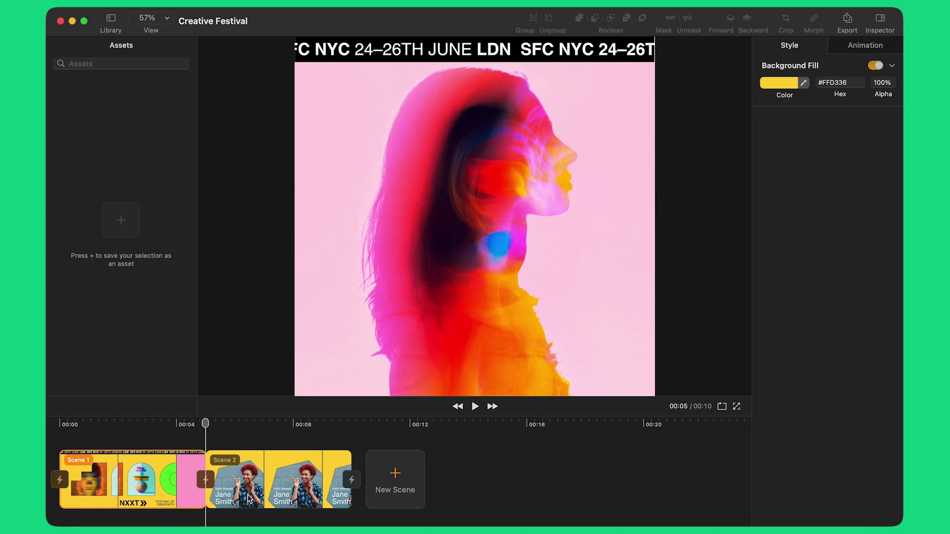
{"action": "double_click", "coordinate": [281, 486]}
{"action": "left_click", "coordinate": [317, 406]}
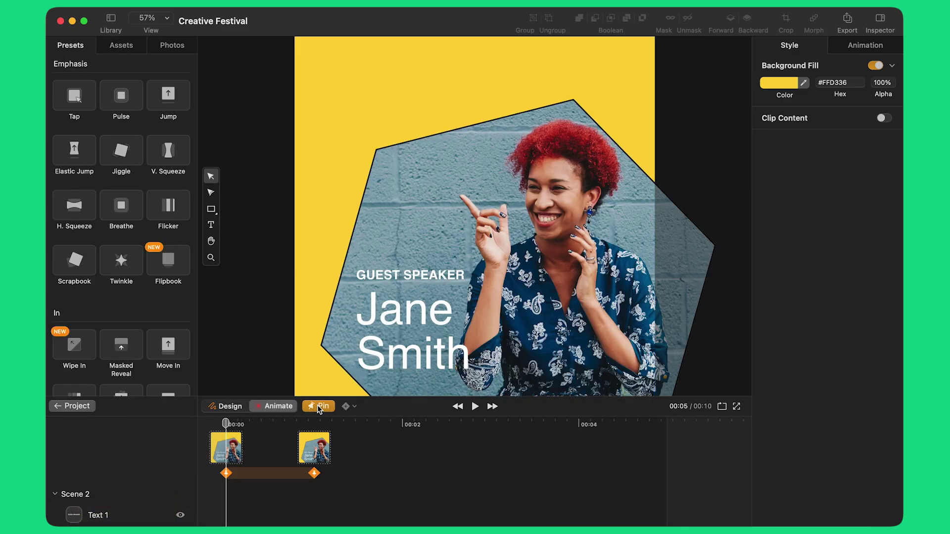
{"action": "left_click_drag", "start_coordinate": [316, 475], "coordinate": [402, 483]}
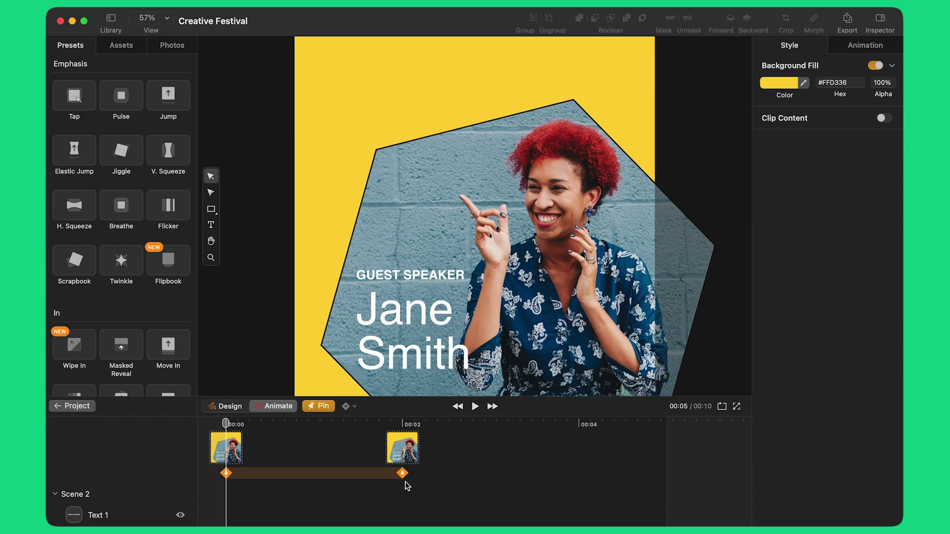
Start the speaker photo rotated 12.51° and off the card to the right, then preview
{"action": "left_click", "coordinate": [516, 202]}
{"action": "left_click_drag", "start_coordinate": [519, 73], "coordinate": [566, 94]}
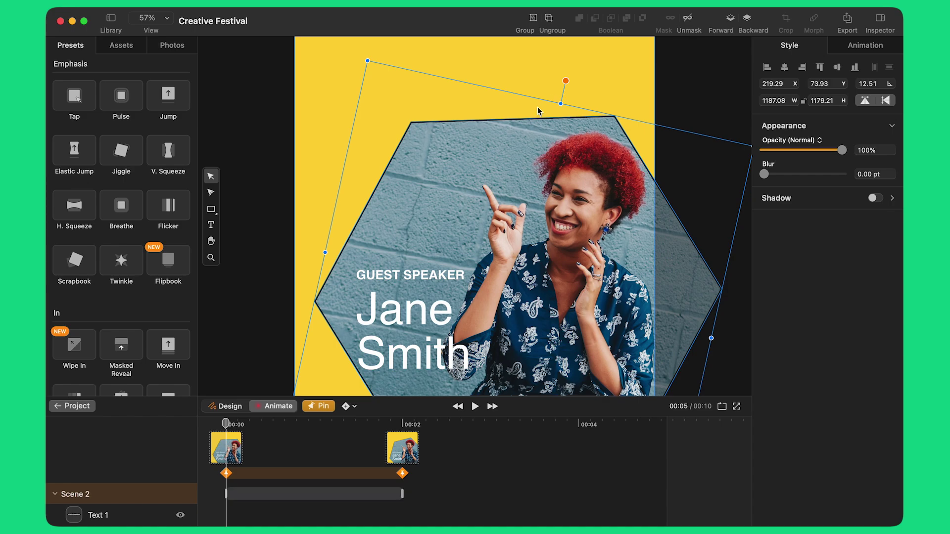
{"action": "left_click_drag", "start_coordinate": [368, 247], "coordinate": [706, 291]}
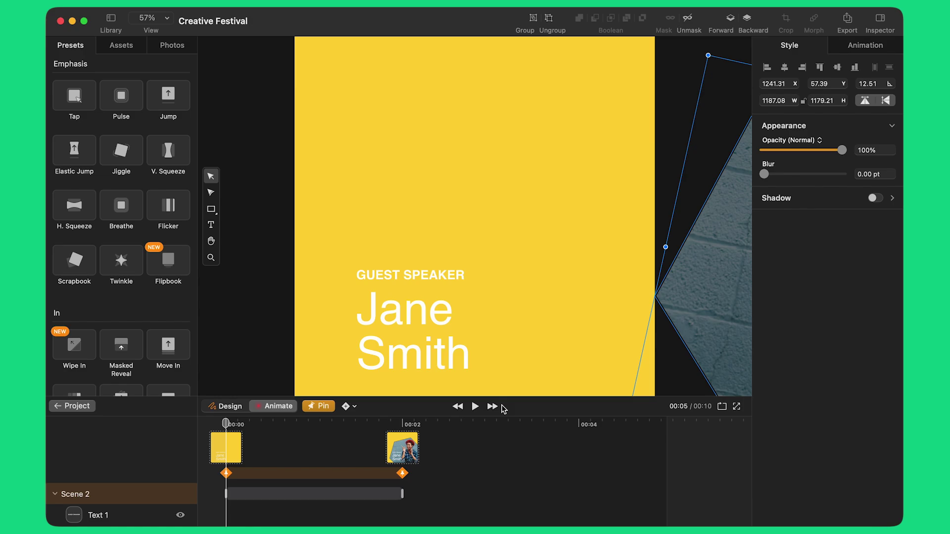
{"action": "left_click", "coordinate": [476, 408]}
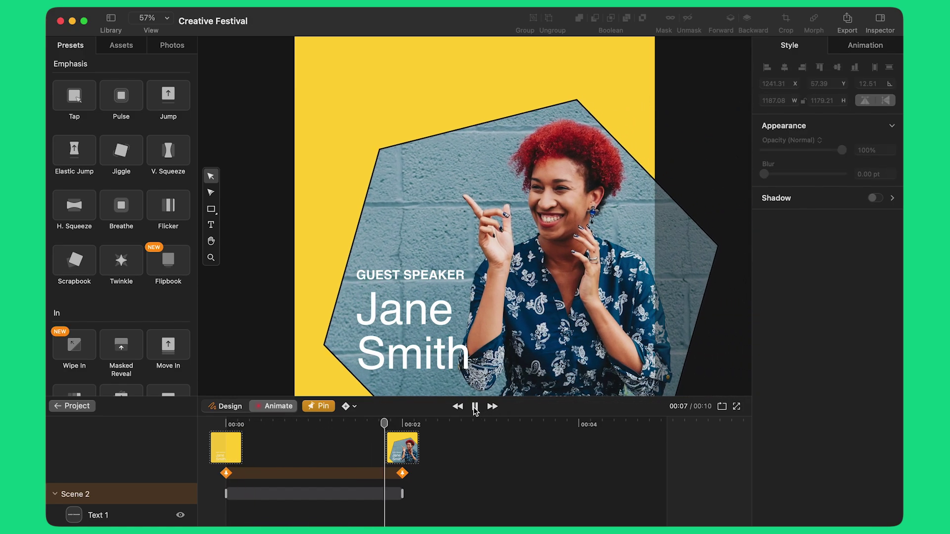
Set the photo's starting Opacity to 0% and preview the fade, rotation and slide
{"action": "scroll", "coordinate": [123, 505], "scroll_direction": "down", "scroll_amount": 3}
{"action": "left_click", "coordinate": [62, 512]}
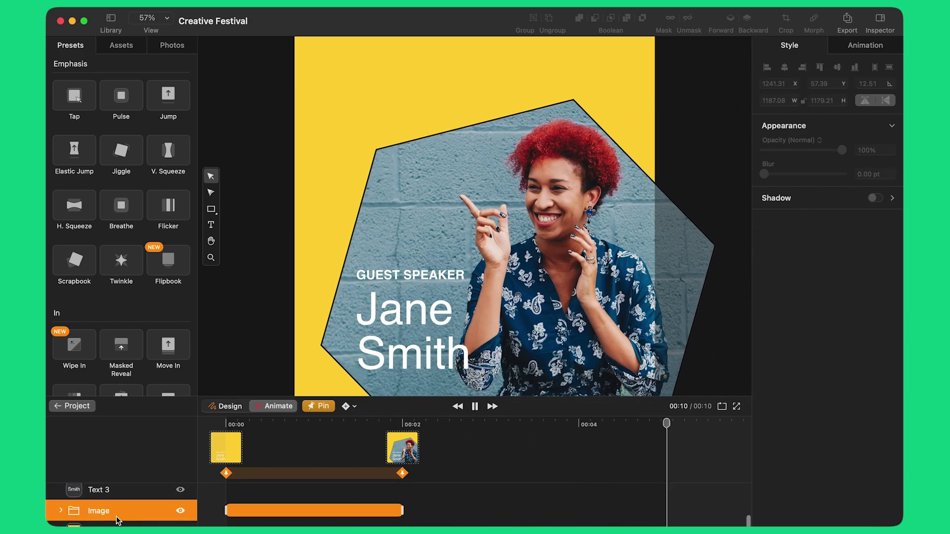
{"action": "left_click", "coordinate": [275, 504]}
{"action": "left_click", "coordinate": [278, 521]}
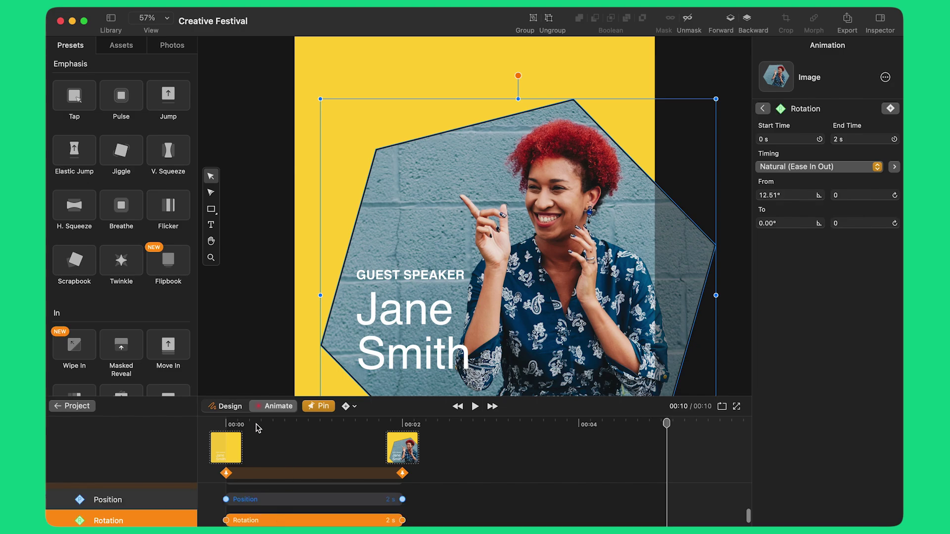
{"action": "left_click_drag", "start_coordinate": [255, 426], "coordinate": [196, 426]}
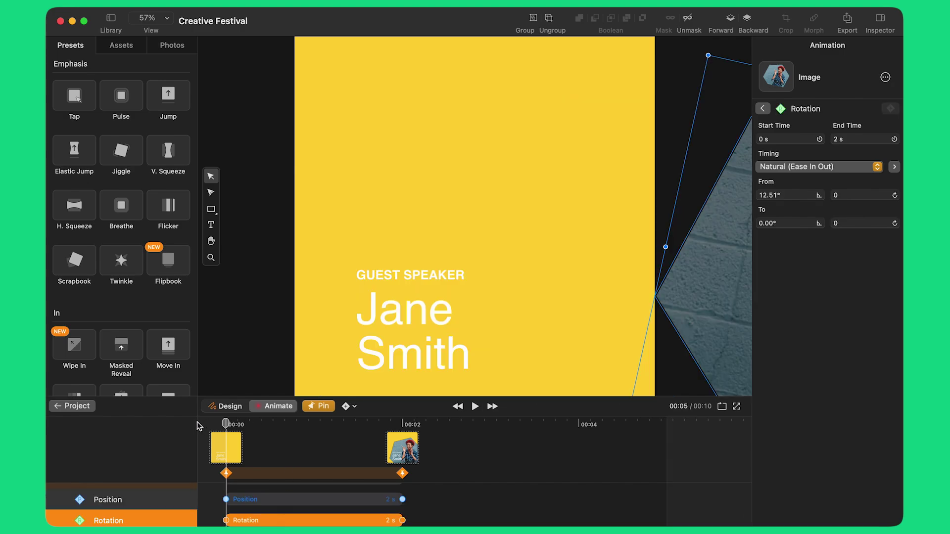
{"action": "left_click", "coordinate": [764, 109]}
{"action": "left_click_drag", "start_coordinate": [843, 151], "coordinate": [712, 158]}
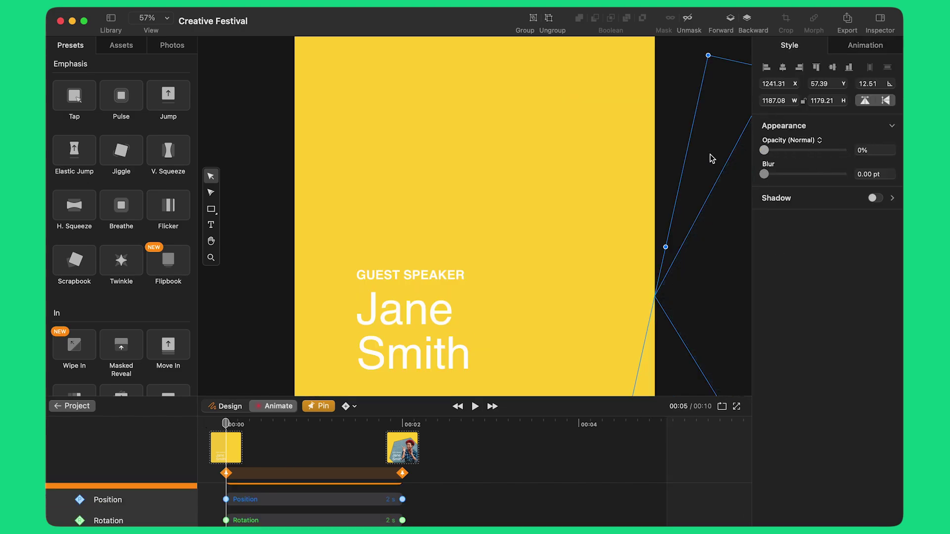
{"action": "left_click", "coordinate": [292, 509]}
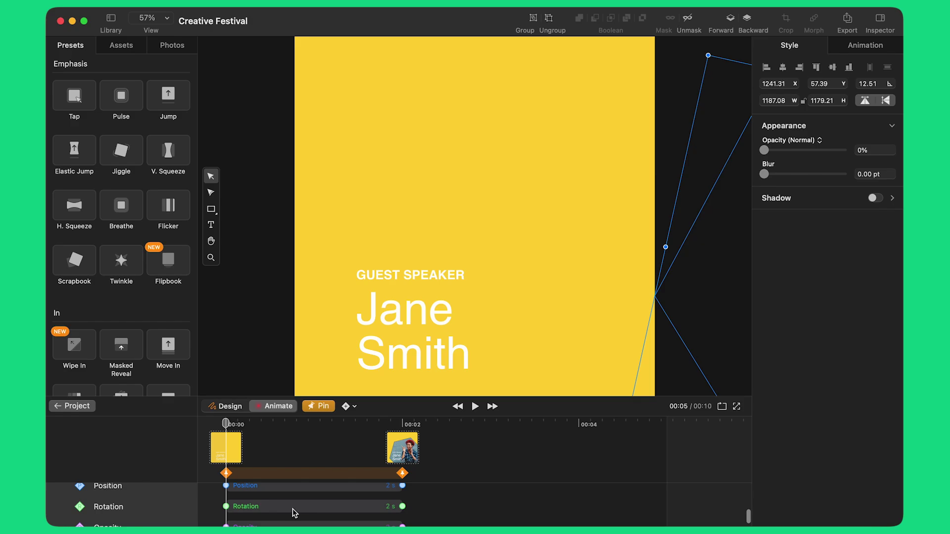
{"action": "left_click", "coordinate": [475, 407]}
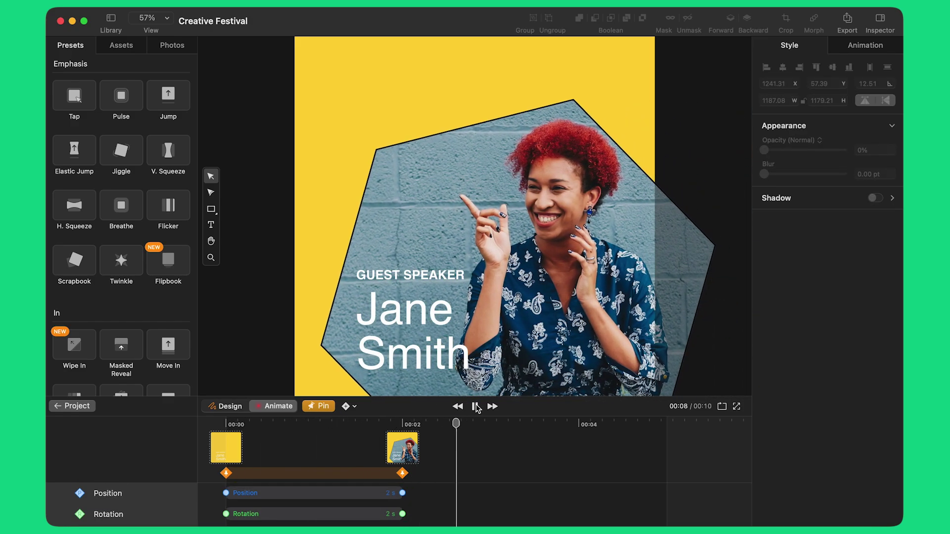
{"action": "left_click", "coordinate": [475, 407]}
Finish the pinned range and apply the Masked Reveal preset to the surname text
{"action": "left_click", "coordinate": [323, 406]}
{"action": "left_click_drag", "start_coordinate": [473, 424], "coordinate": [411, 425]}
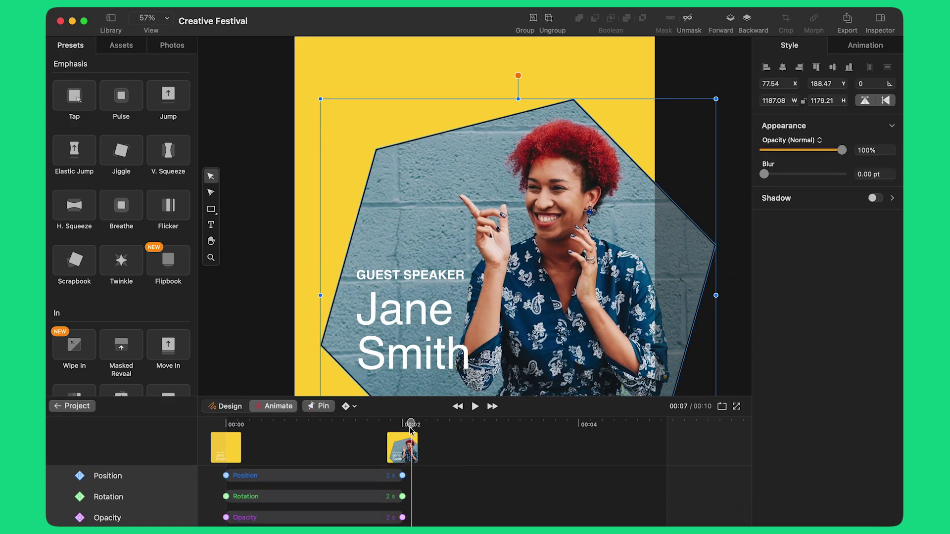
{"action": "left_click", "coordinate": [267, 444]}
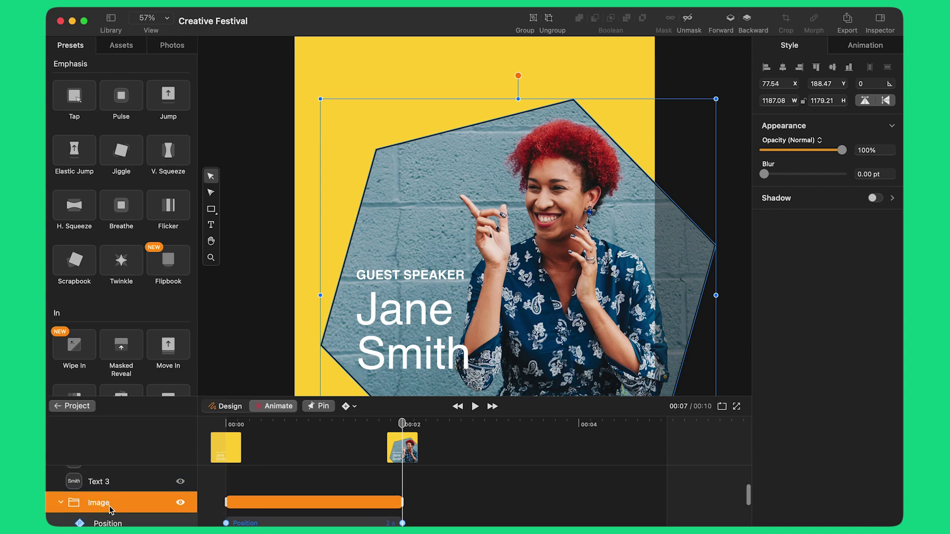
{"action": "left_click", "coordinate": [391, 352]}
{"action": "left_click", "coordinate": [121, 347]}
Give the first-name text a Masked Reveal, delay its clip after the surname reveal, and preview
{"action": "key", "text": "Tab"}
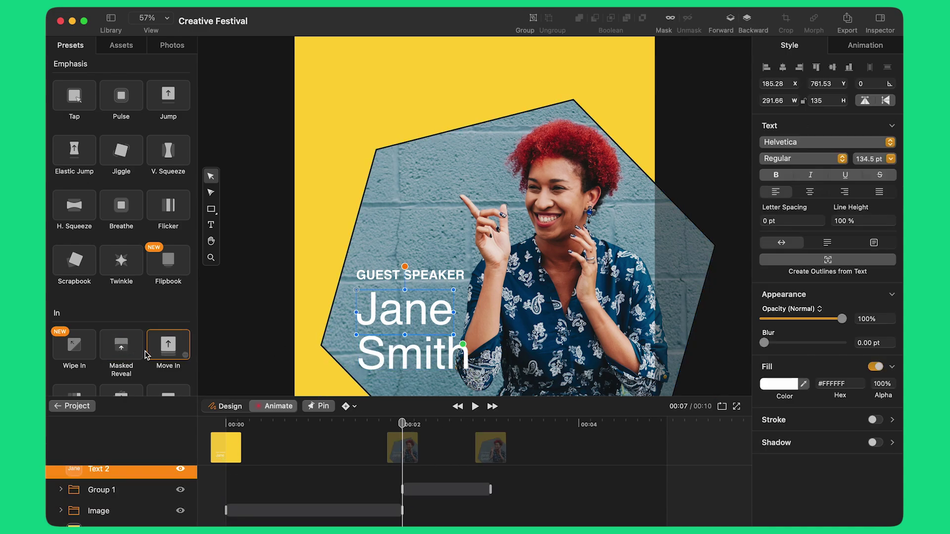
{"action": "left_click", "coordinate": [121, 352]}
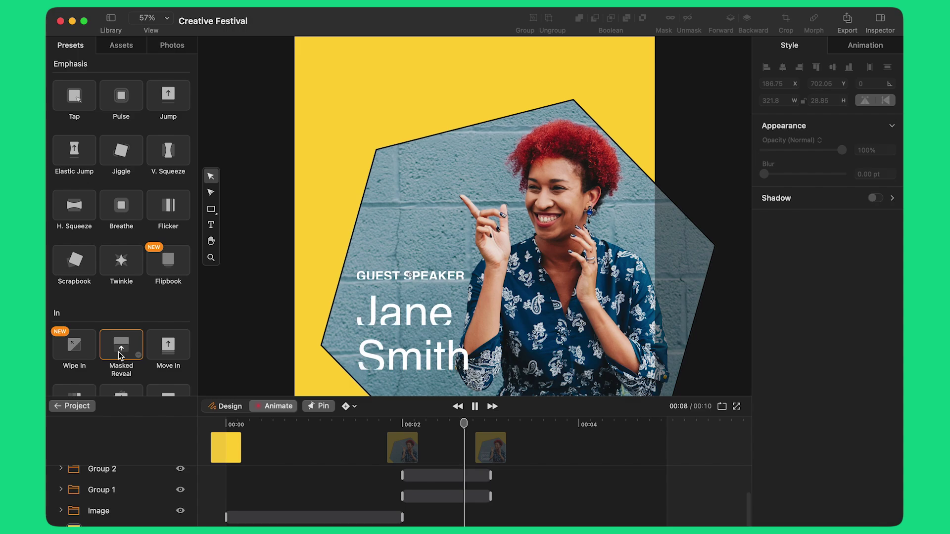
{"action": "left_click_drag", "start_coordinate": [437, 502], "coordinate": [474, 521]}
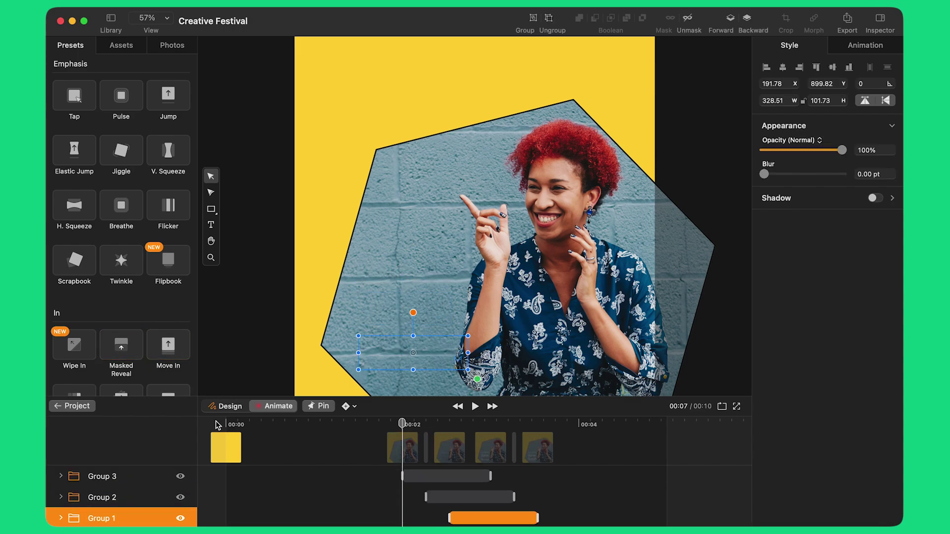
{"action": "left_click", "coordinate": [228, 425]}
{"action": "left_click", "coordinate": [475, 407]}
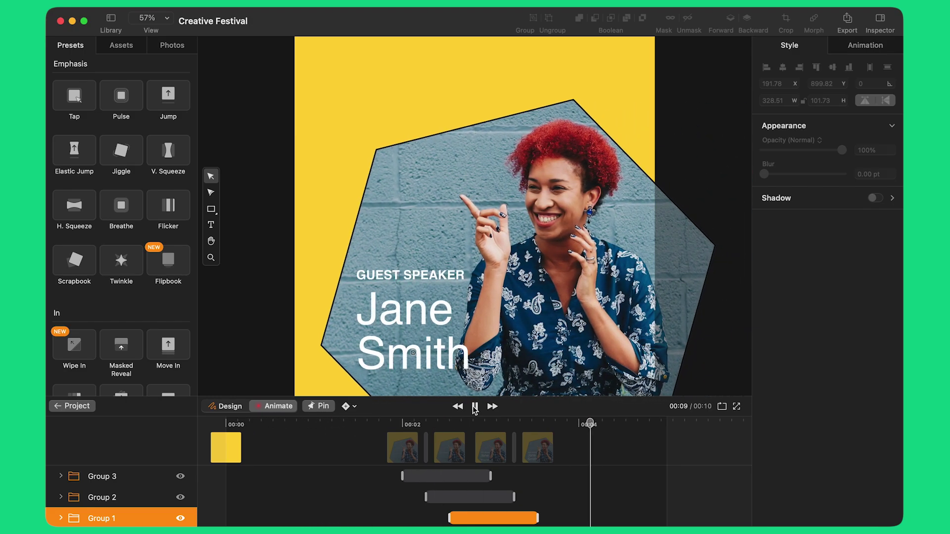
In Scene 1, group the NXXT wordmark, arrow and FESTIVAL OF CREATIVITY text into one title group
{"action": "left_click", "coordinate": [89, 410]}
{"action": "double_click", "coordinate": [143, 497]}
{"action": "left_click_drag", "start_coordinate": [226, 424], "coordinate": [370, 424]}
{"action": "left_click", "coordinate": [366, 364]}
{"action": "left_click", "coordinate": [453, 364], "text": "shift"}
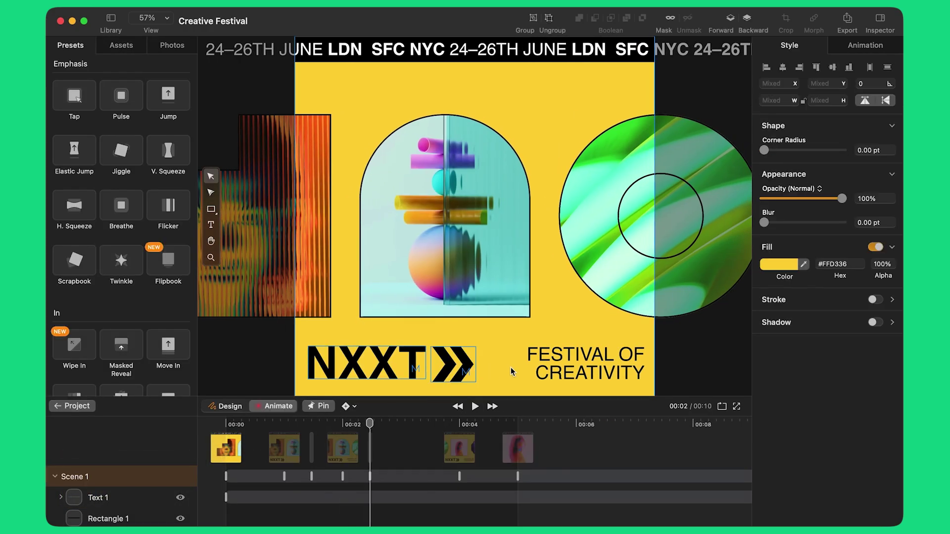
{"action": "left_click", "coordinate": [545, 367], "text": "shift"}
{"action": "right_click", "coordinate": [416, 359]}
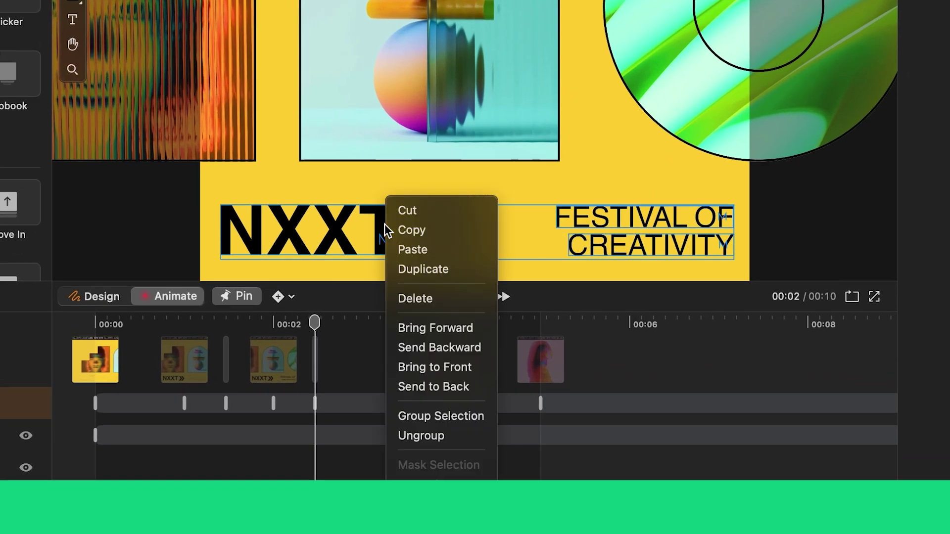
{"action": "left_click", "coordinate": [417, 416]}
{"action": "left_click", "coordinate": [101, 297]}
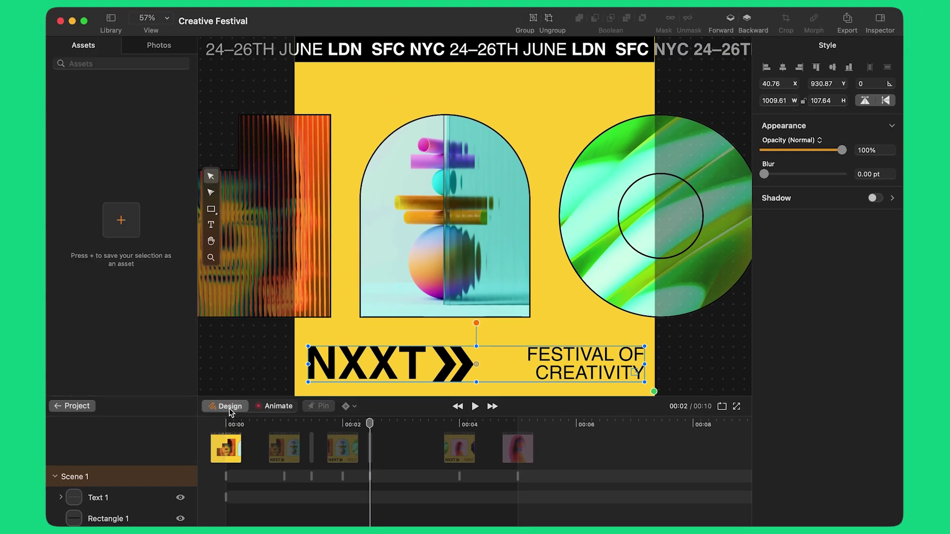
{"action": "left_click", "coordinate": [84, 408]}
In Scene 2, place the pasted NXXT title group at Y 30 across the top and preview
{"action": "left_click", "coordinate": [285, 479]}
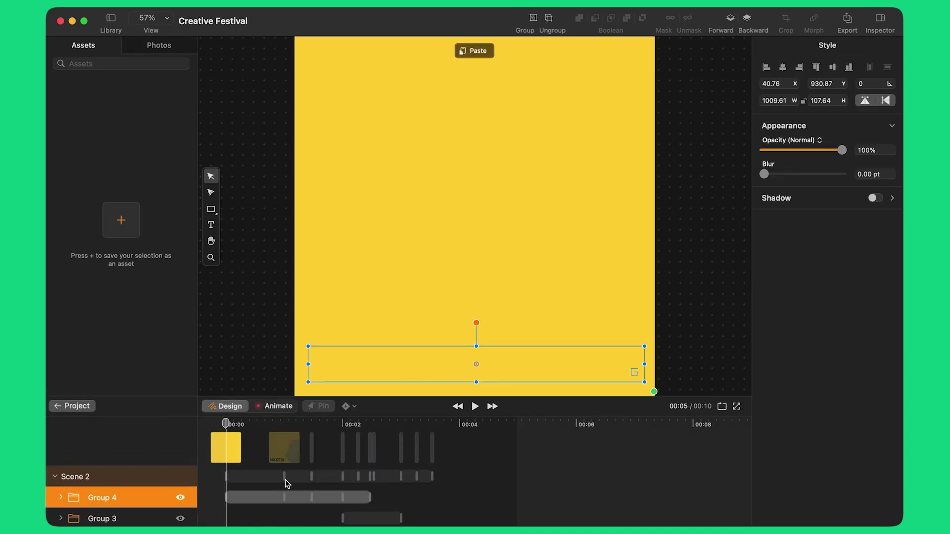
{"action": "left_click_drag", "start_coordinate": [226, 424], "coordinate": [370, 443]}
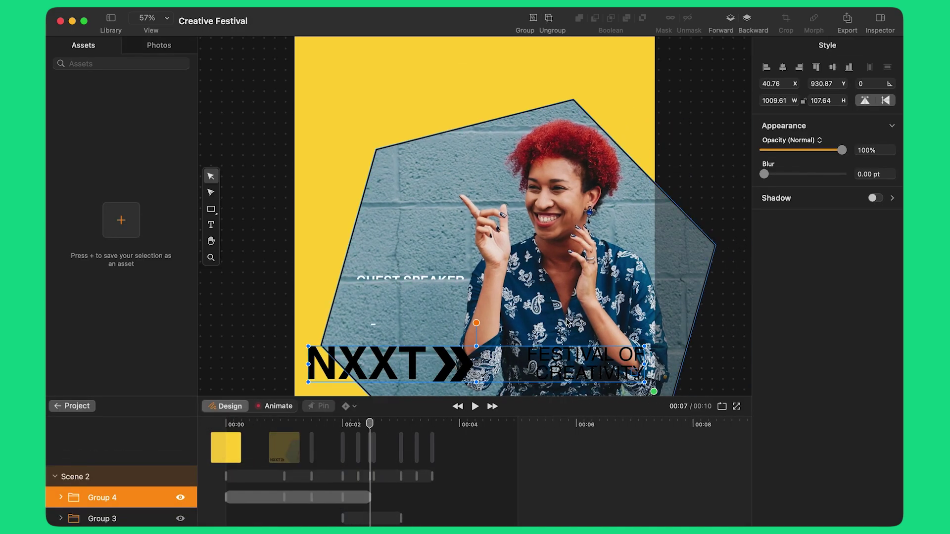
{"action": "left_click", "coordinate": [816, 67]}
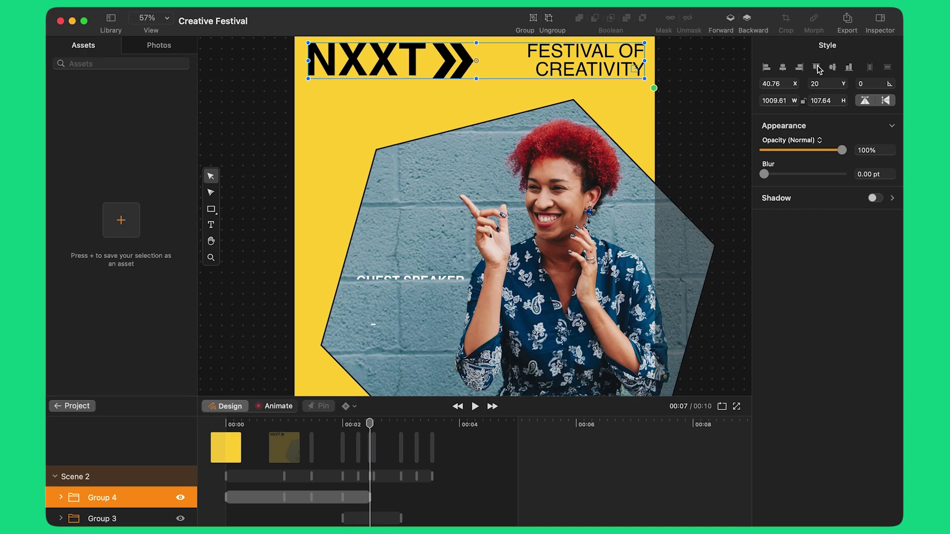
{"action": "left_click", "coordinate": [236, 424]}
{"action": "left_click", "coordinate": [274, 406]}
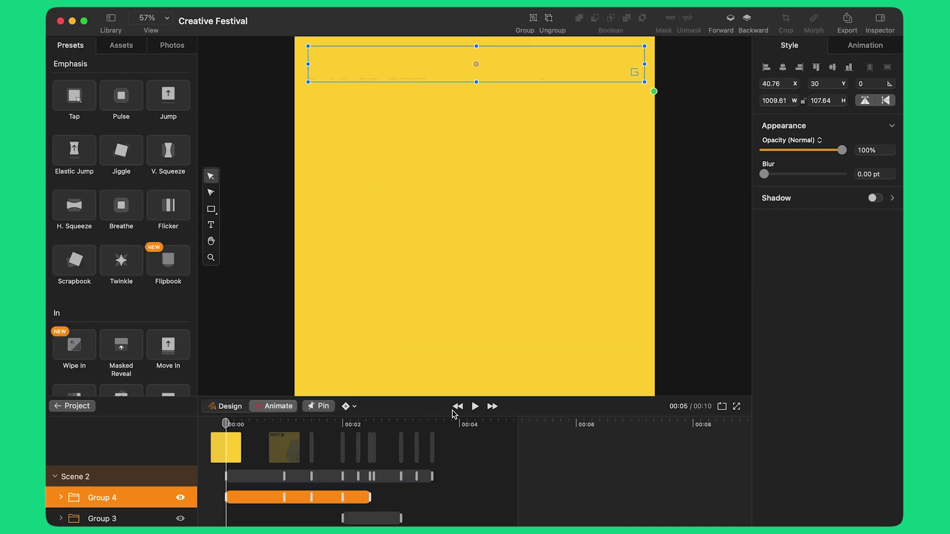
{"action": "left_click", "coordinate": [475, 407]}
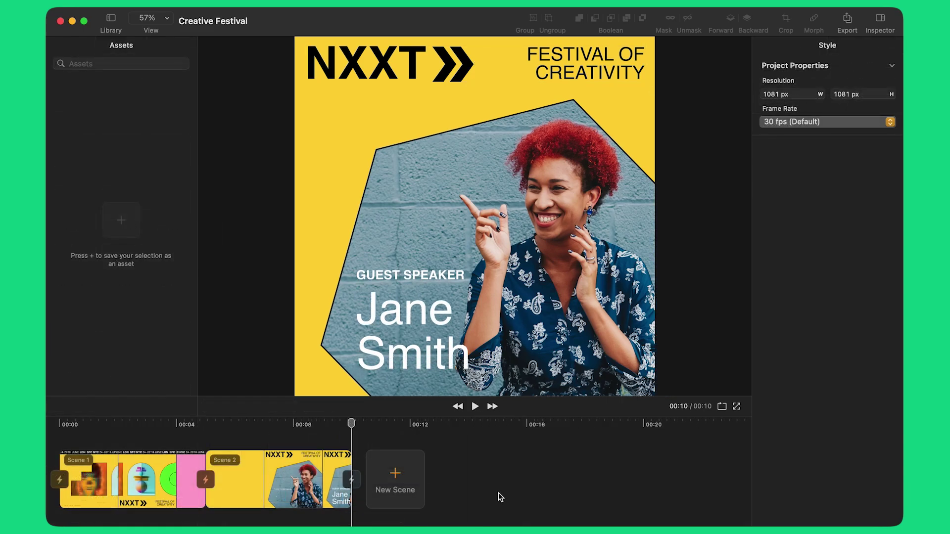
Set the Scene 1–2 transition to Push, Bottom to Top, Natural (Ease In Out), 2 s, and preview
{"action": "left_click", "coordinate": [205, 480]}
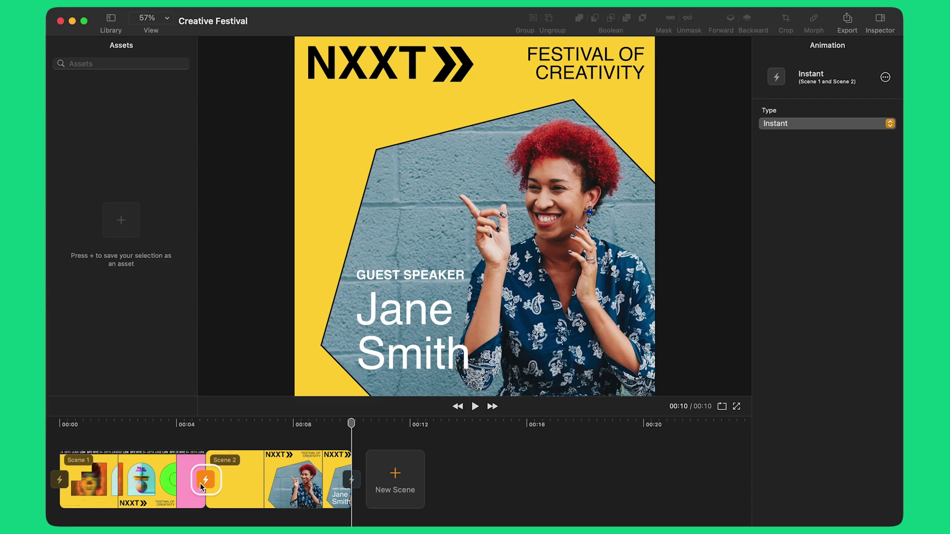
{"action": "left_click", "coordinate": [798, 129]}
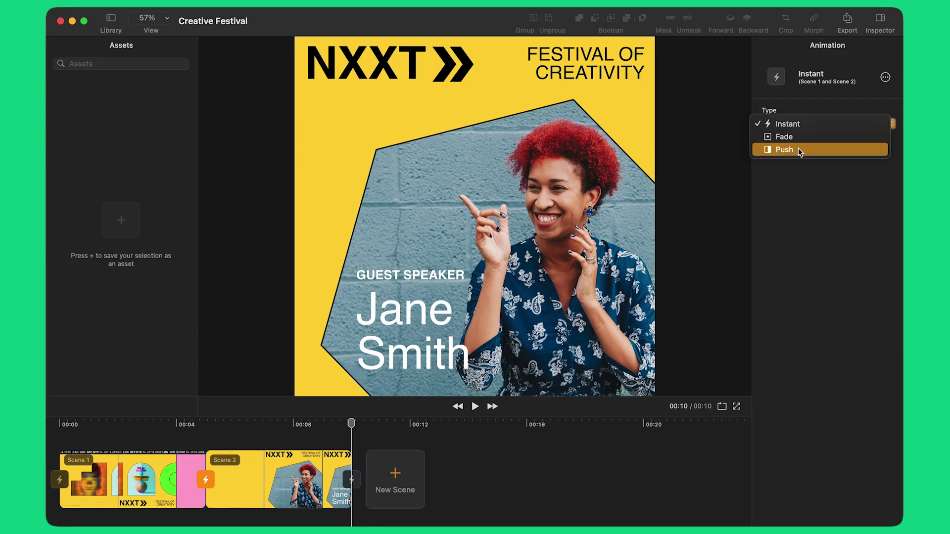
{"action": "left_click", "coordinate": [798, 148]}
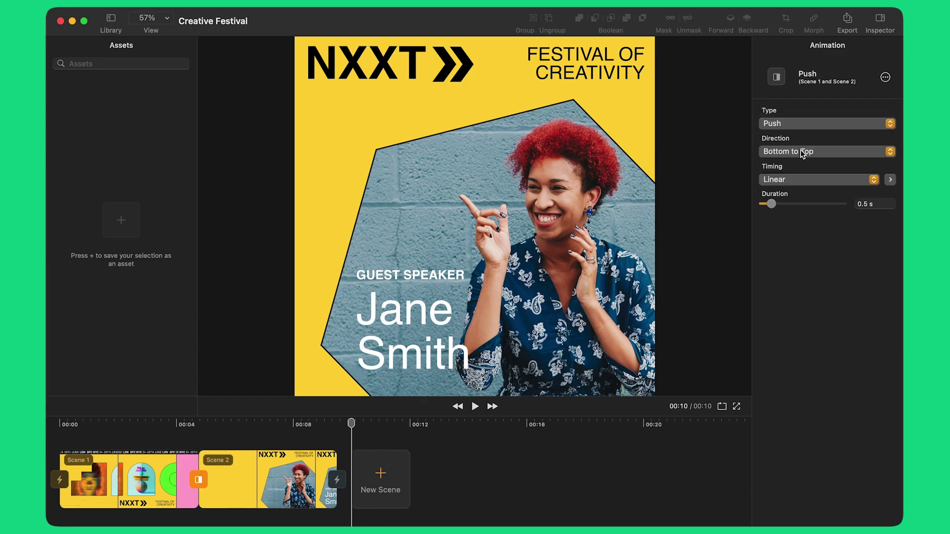
{"action": "left_click", "coordinate": [803, 155]}
{"action": "left_click", "coordinate": [803, 155]}
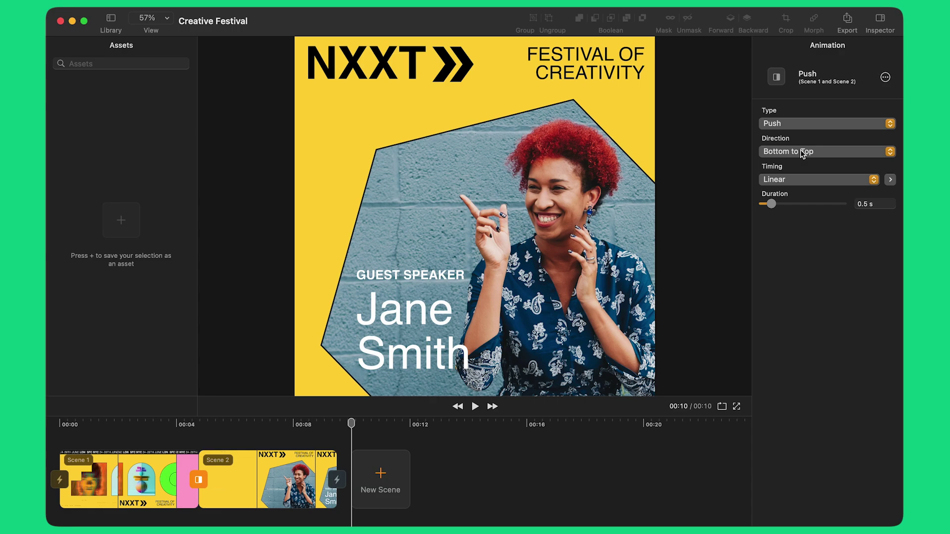
{"action": "left_click", "coordinate": [890, 185]}
{"action": "left_click", "coordinate": [866, 180]}
{"action": "left_click", "coordinate": [852, 129]}
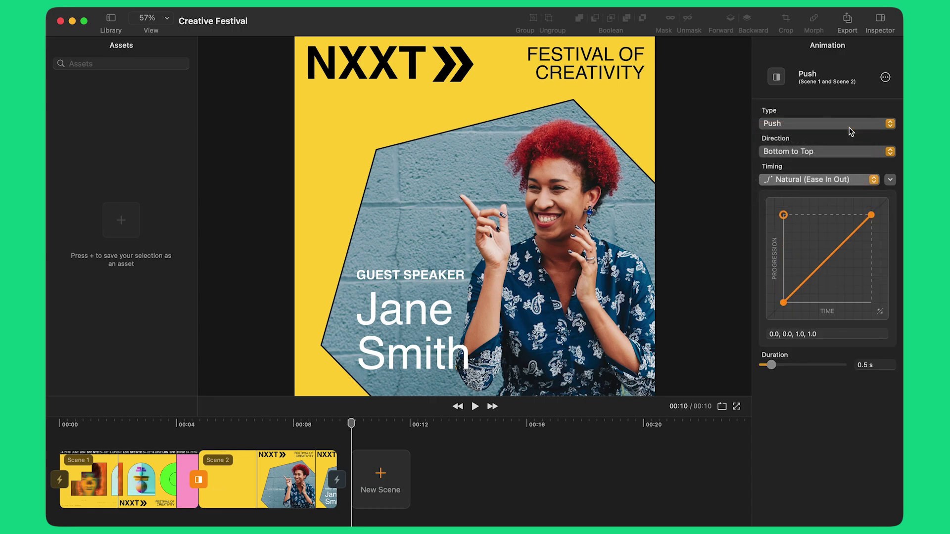
{"action": "type", "text": "2"}
{"action": "key", "text": "Return"}
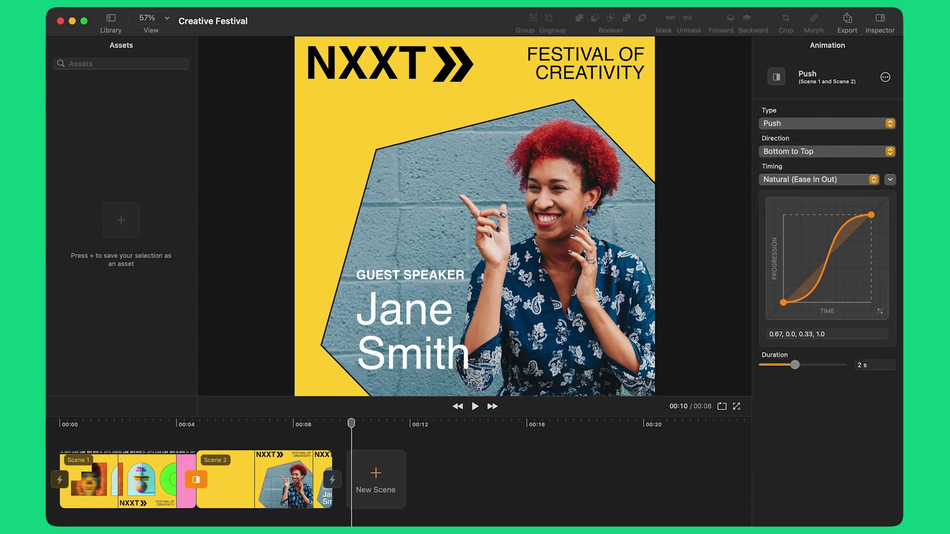
{"action": "left_click", "coordinate": [61, 425]}
{"action": "left_click", "coordinate": [475, 406]}
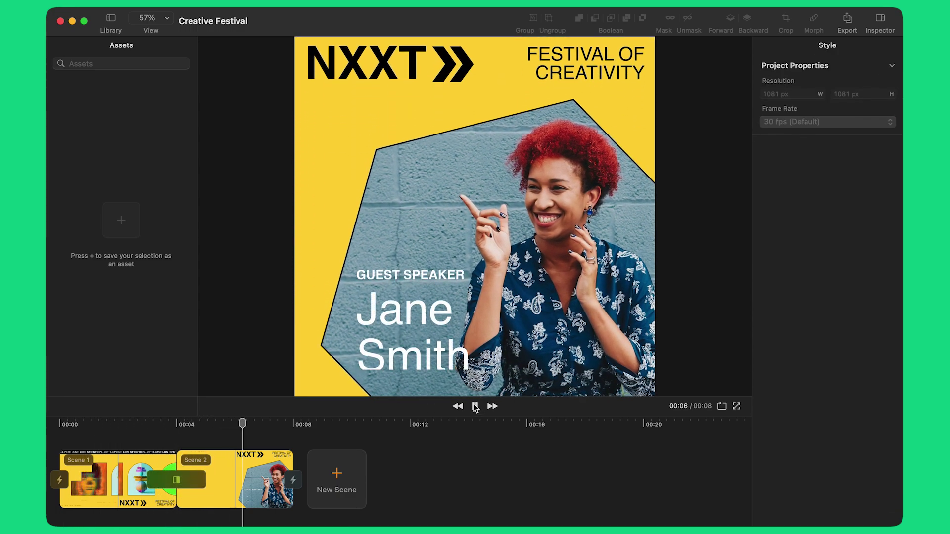
Increase Scene 1's Duration to 7 seconds in its Animation settings
{"action": "left_click", "coordinate": [475, 406]}
{"action": "left_click", "coordinate": [152, 492]}
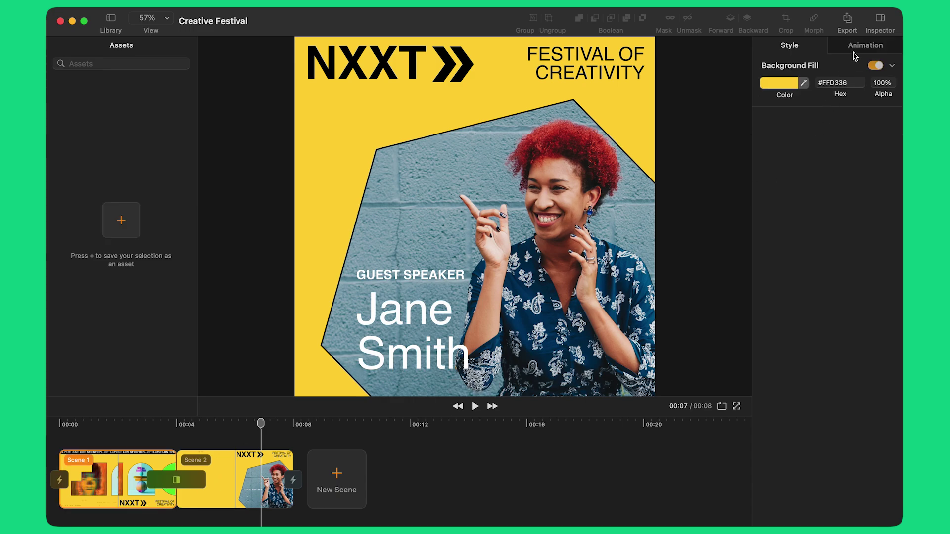
{"action": "left_click", "coordinate": [855, 50]}
{"action": "left_click", "coordinate": [891, 122]}
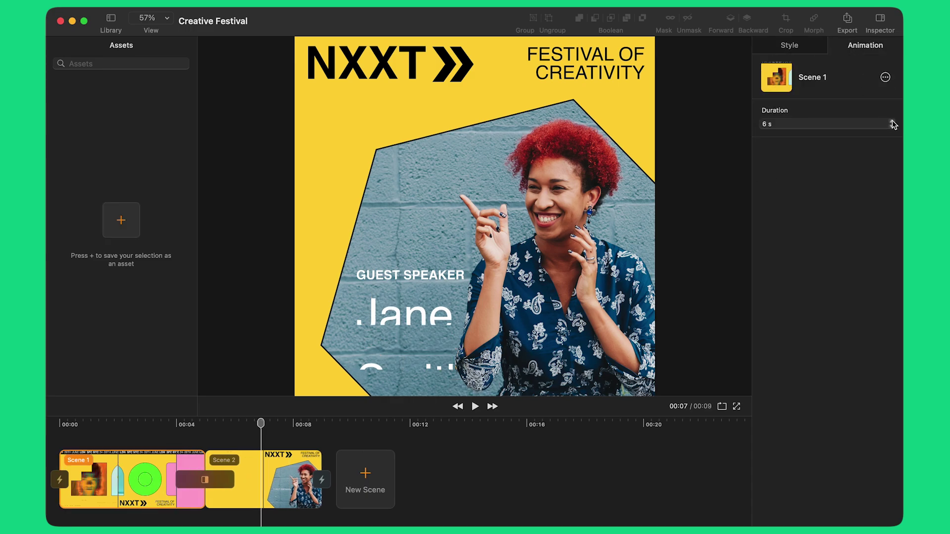
{"action": "left_click", "coordinate": [162, 426]}
{"action": "left_click", "coordinate": [475, 406]}
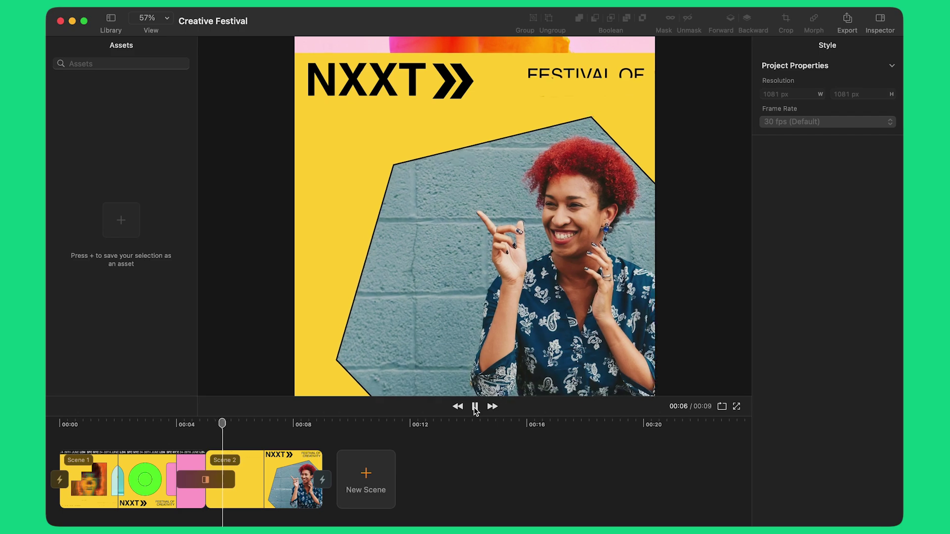
{"action": "left_click", "coordinate": [475, 407]}
{"action": "left_click", "coordinate": [166, 505]}
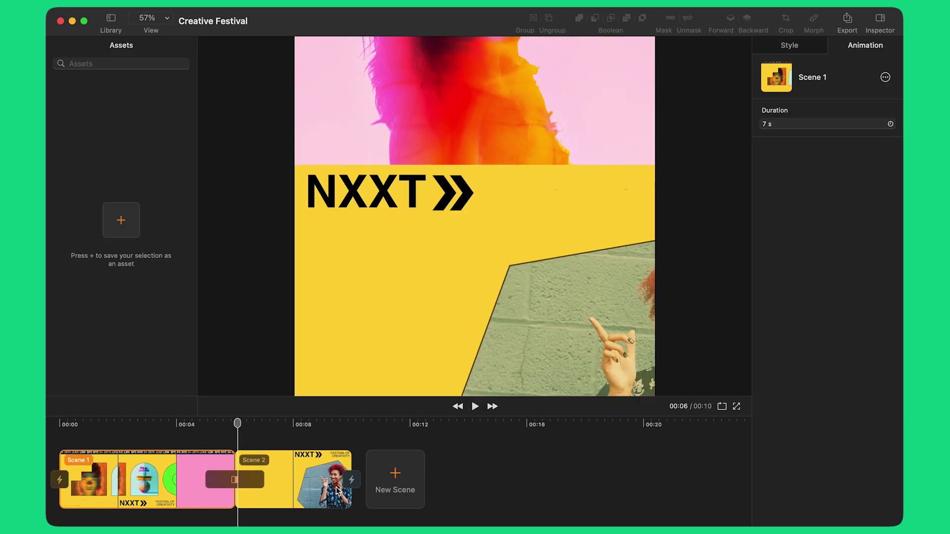
Shift Scene 2's animation bar about one second later and preview the whole project
{"action": "double_click", "coordinate": [312, 488]}
{"action": "left_click", "coordinate": [330, 427]}
{"action": "left_click_drag", "start_coordinate": [275, 479], "coordinate": [380, 481]}
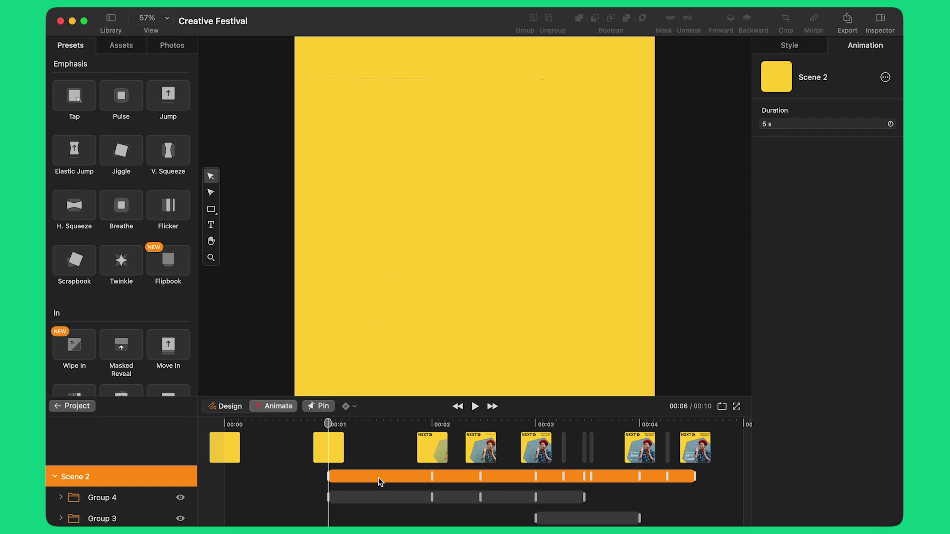
{"action": "left_click", "coordinate": [72, 406]}
{"action": "left_click", "coordinate": [475, 407]}
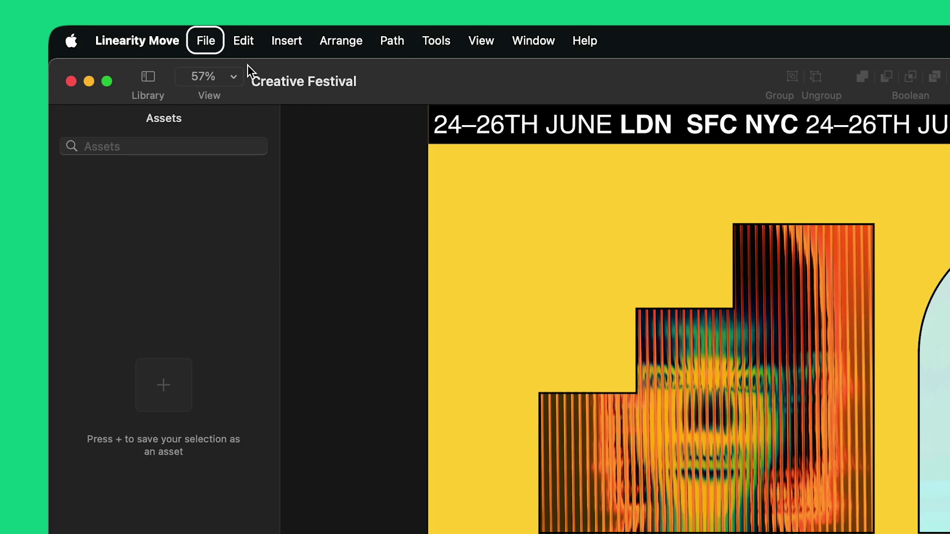
Open File > Export and keep the .mp4 format, AVC/H.264 codec and 30 fps frame rate
{"action": "left_click", "coordinate": [206, 40]}
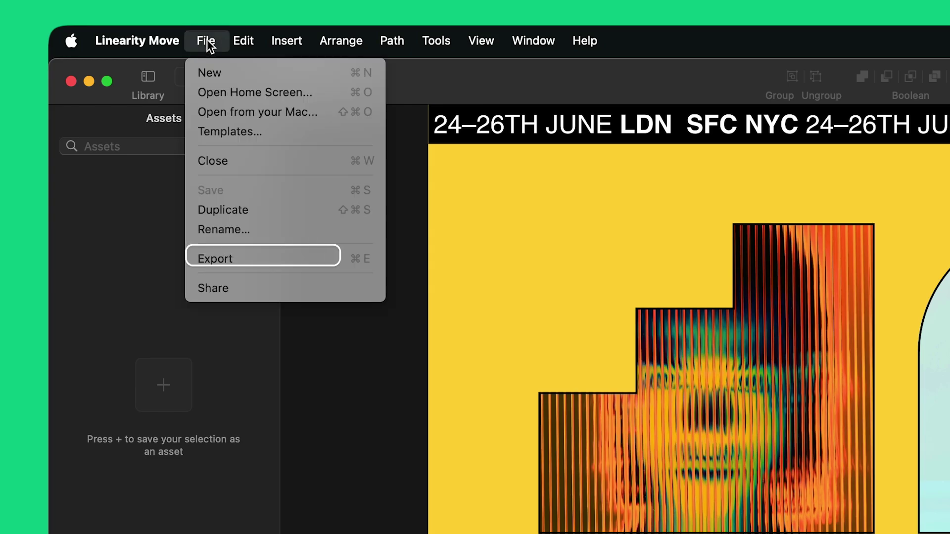
{"action": "left_click", "coordinate": [216, 253]}
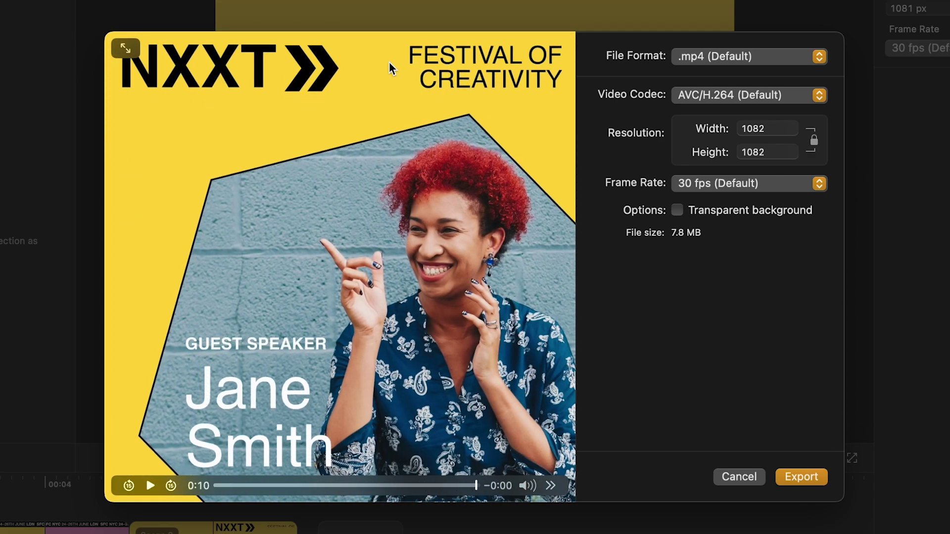
{"action": "left_click", "coordinate": [726, 57]}
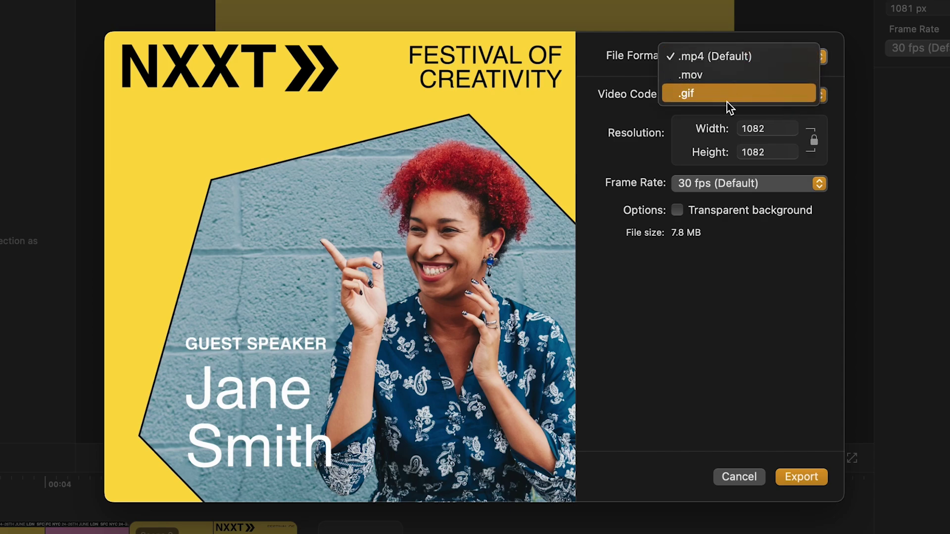
{"action": "left_click", "coordinate": [728, 257]}
{"action": "left_click", "coordinate": [771, 99]}
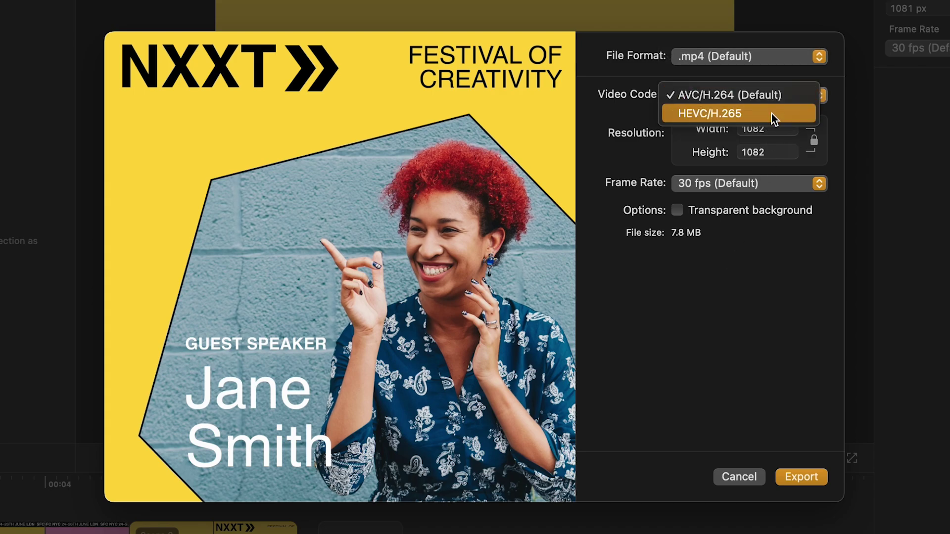
{"action": "left_click", "coordinate": [767, 248]}
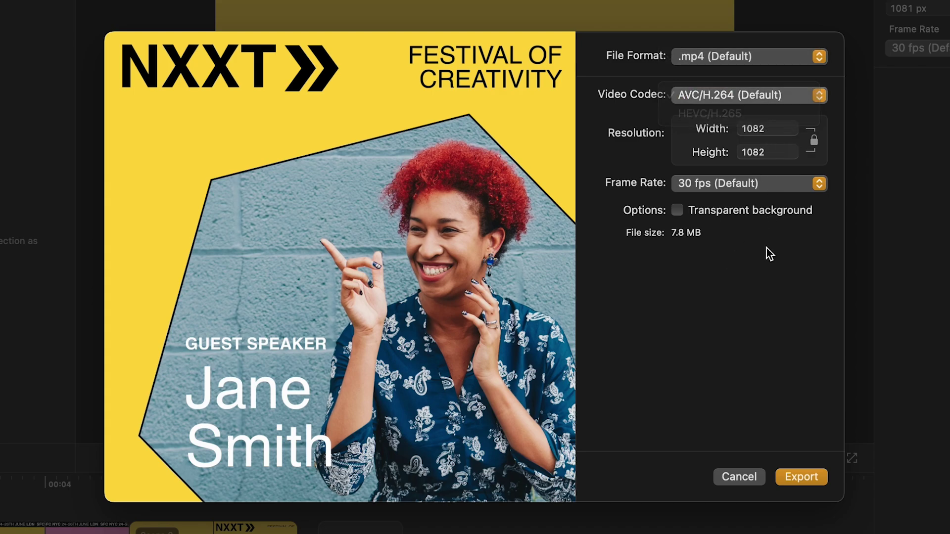
{"action": "left_click", "coordinate": [777, 190]}
{"action": "left_click", "coordinate": [763, 319]}
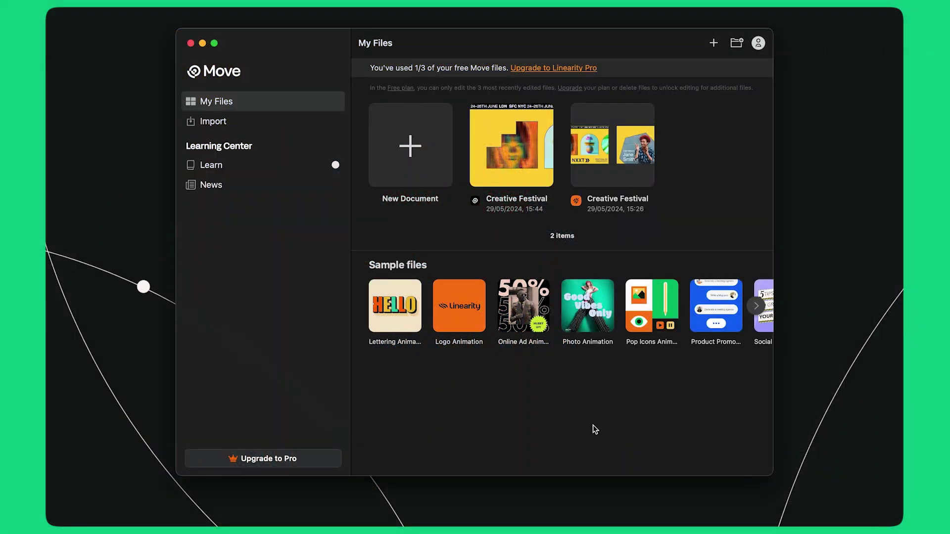
Go to the Learn page and browse down through the Get Started guides, Tutorials and Move User Guide
{"action": "left_click", "coordinate": [230, 165]}
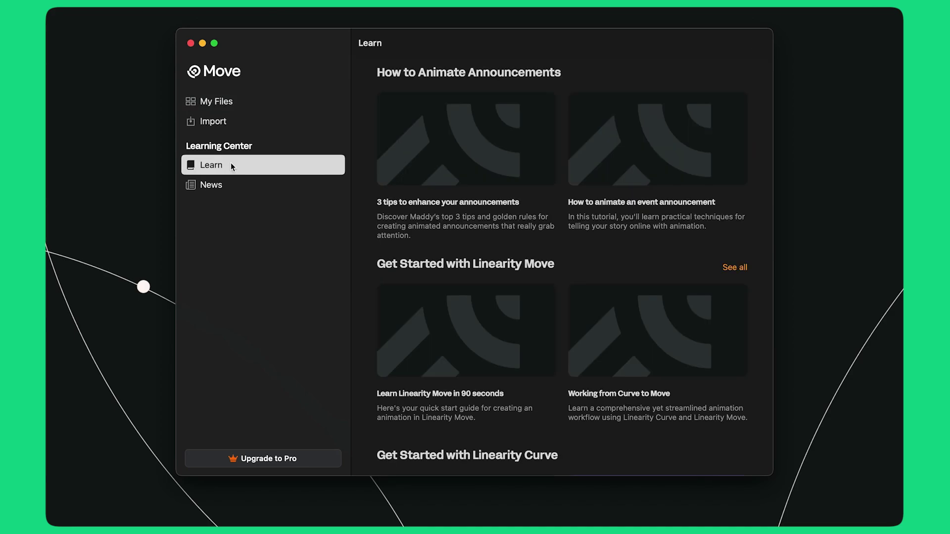
{"action": "scroll", "coordinate": [572, 252], "scroll_direction": "down", "scroll_amount": 3}
{"action": "scroll", "coordinate": [571, 253], "scroll_direction": "down", "scroll_amount": 6}
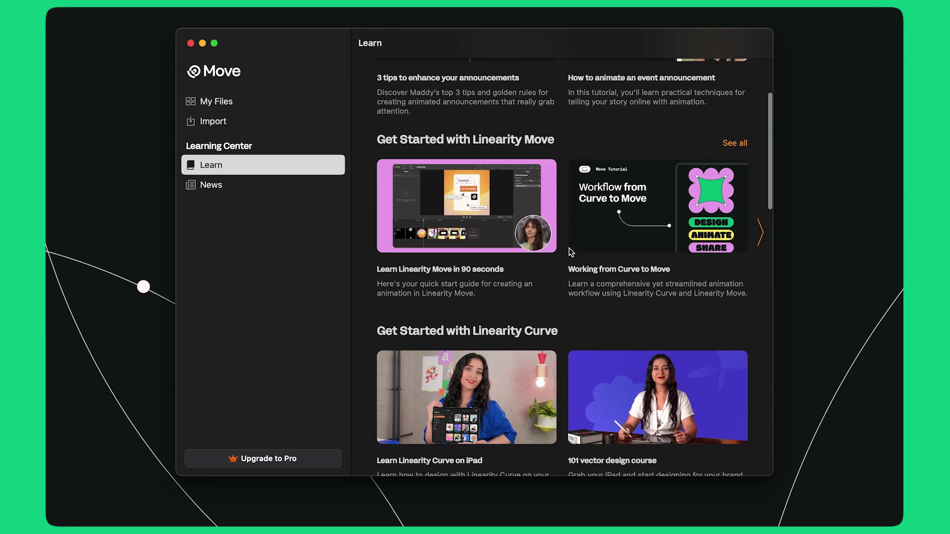
{"action": "scroll", "coordinate": [572, 252], "scroll_direction": "down", "scroll_amount": 4}
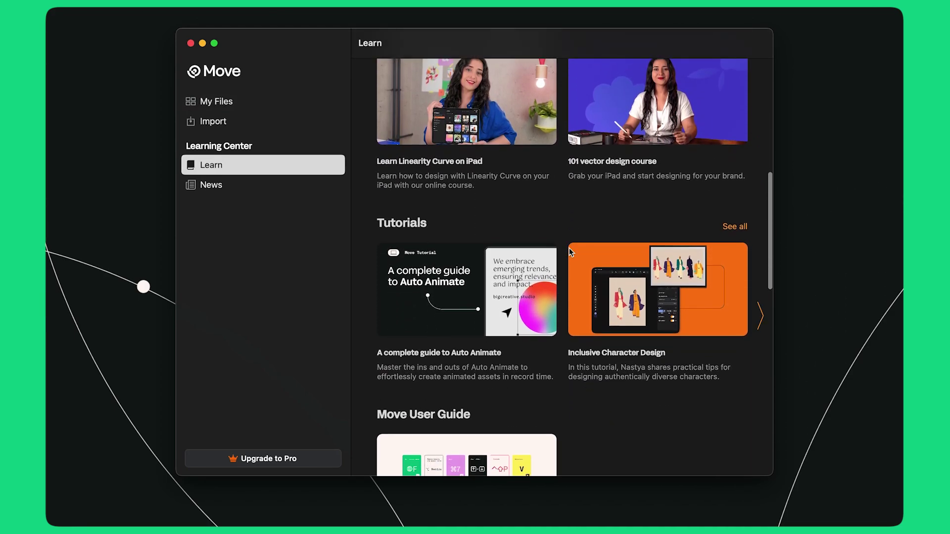